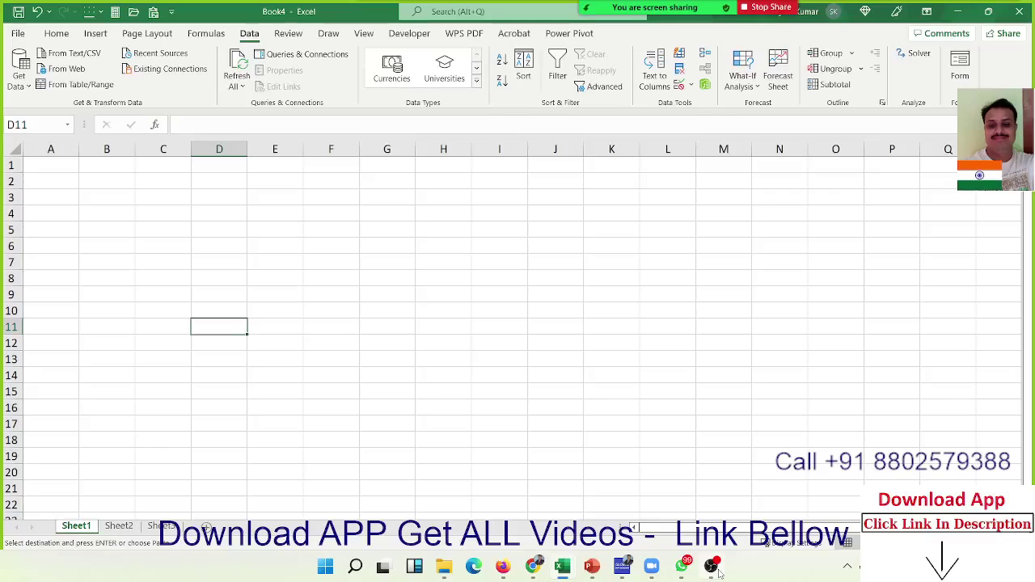
# - Dismiss the meeting recording notice while looking over Sheet1's cells and ribbon tabs
pyautogui.click(329, 234)
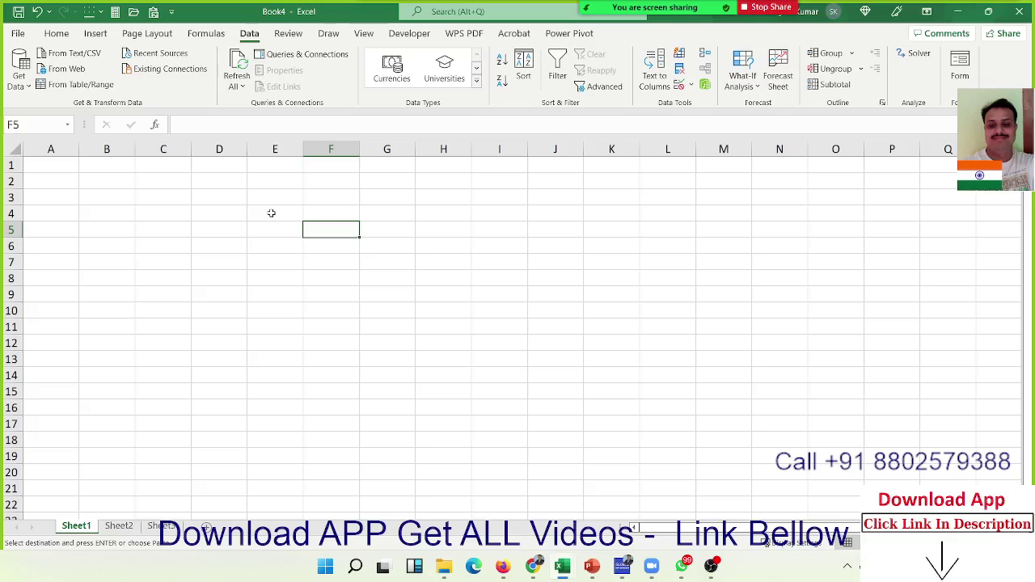
pyautogui.click(230, 200)
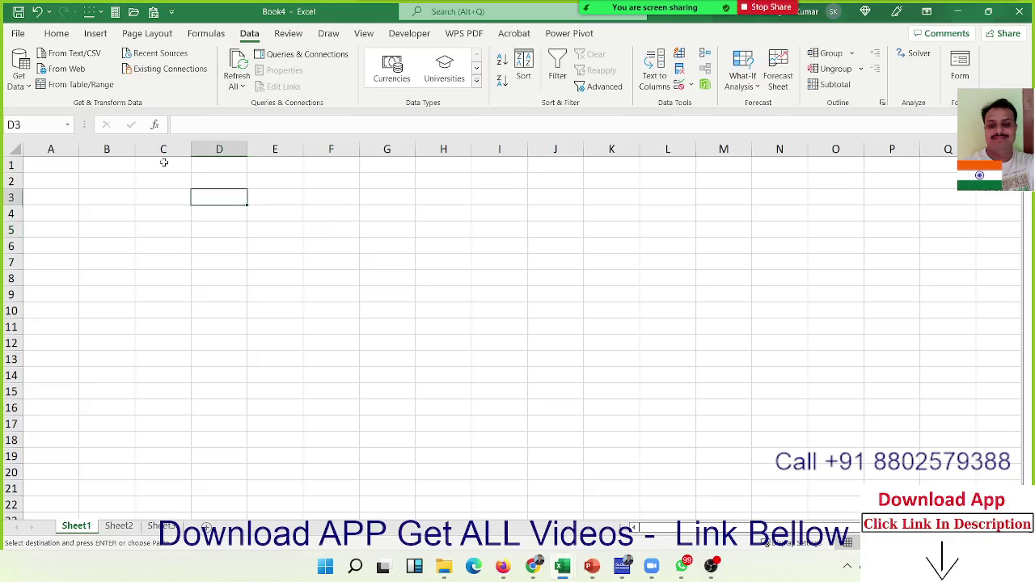
pyautogui.click(56, 34)
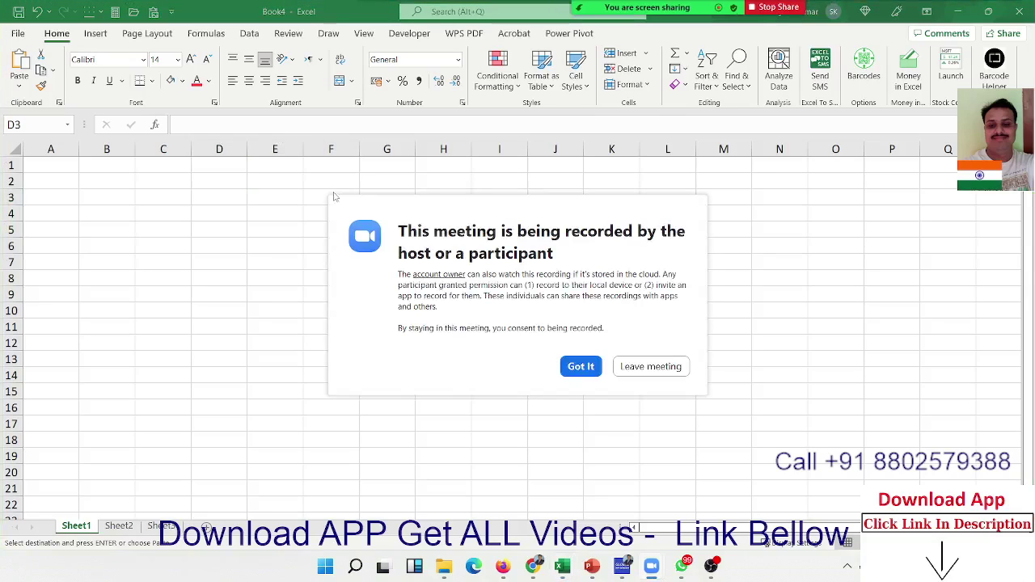
pyautogui.click(576, 363)
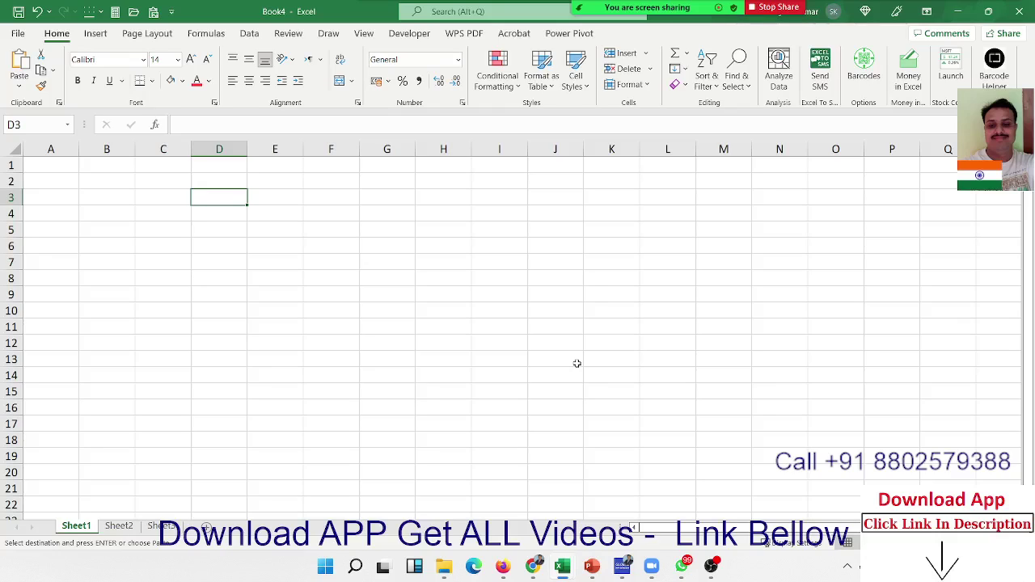
pyautogui.click(224, 229)
pyautogui.click(225, 245)
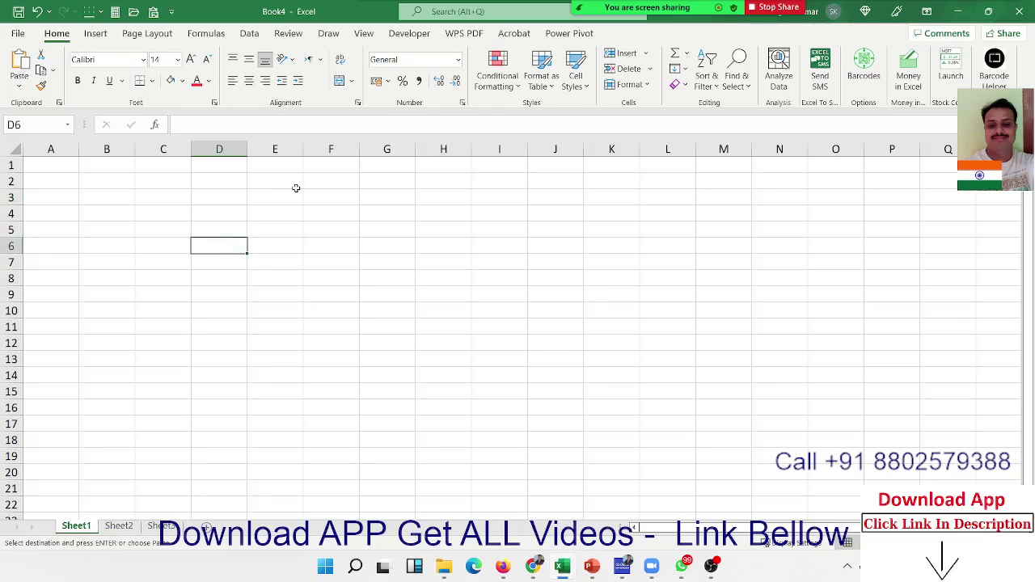
pyautogui.click(94, 33)
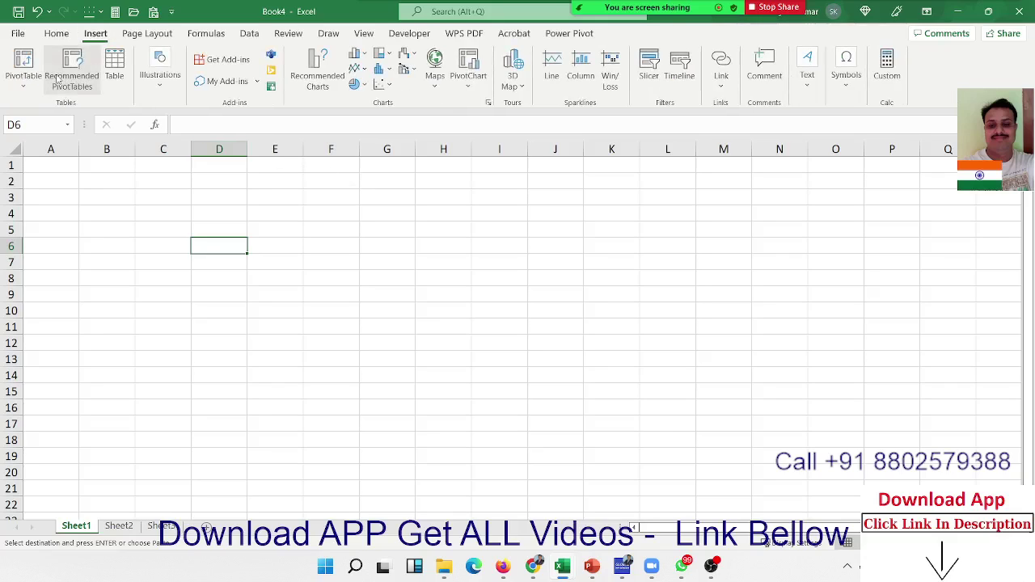
pyautogui.click(315, 193)
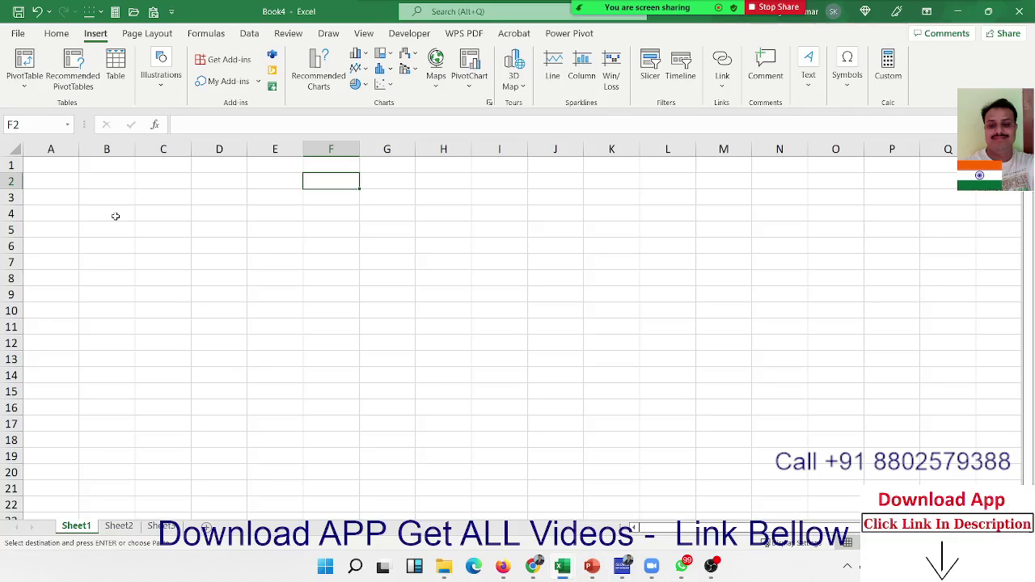
# - Enter 20 in C4 and 30 in F4
pyautogui.moveTo(116, 216); pyautogui.dragTo(178, 214)
pyautogui.press('Left')
pyautogui.press('Up')
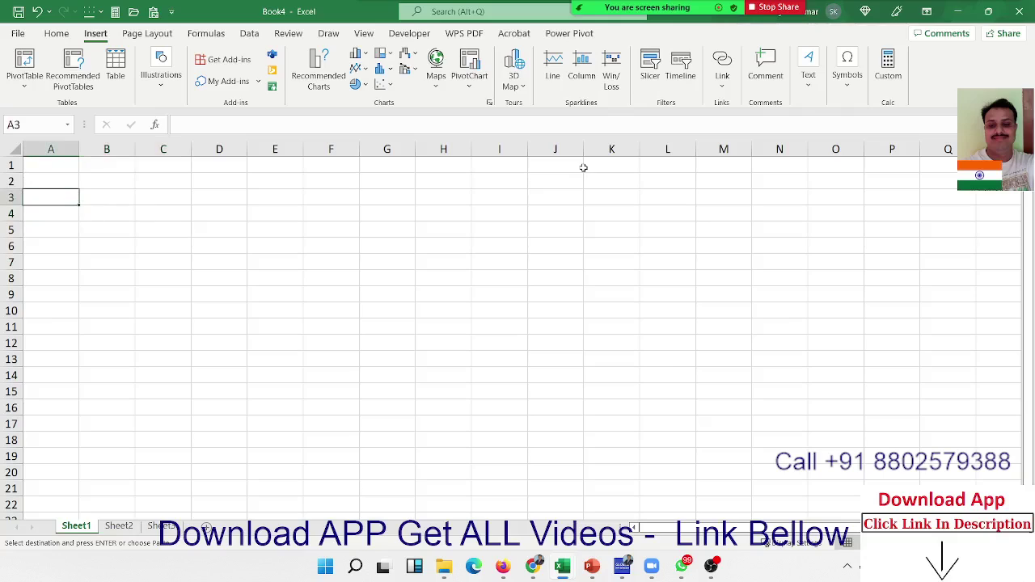
pyautogui.press('Right')
pyautogui.press('Down')
pyautogui.press('Right')
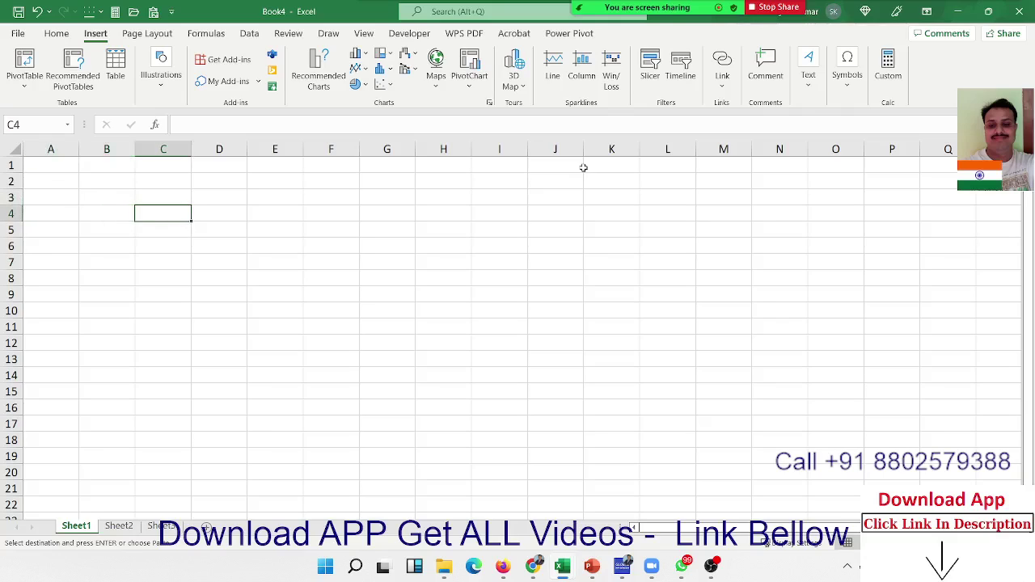
pyautogui.write('20')
pyautogui.press('Right')
pyautogui.press('Right')
pyautogui.press('Right')
pyautogui.write('30')
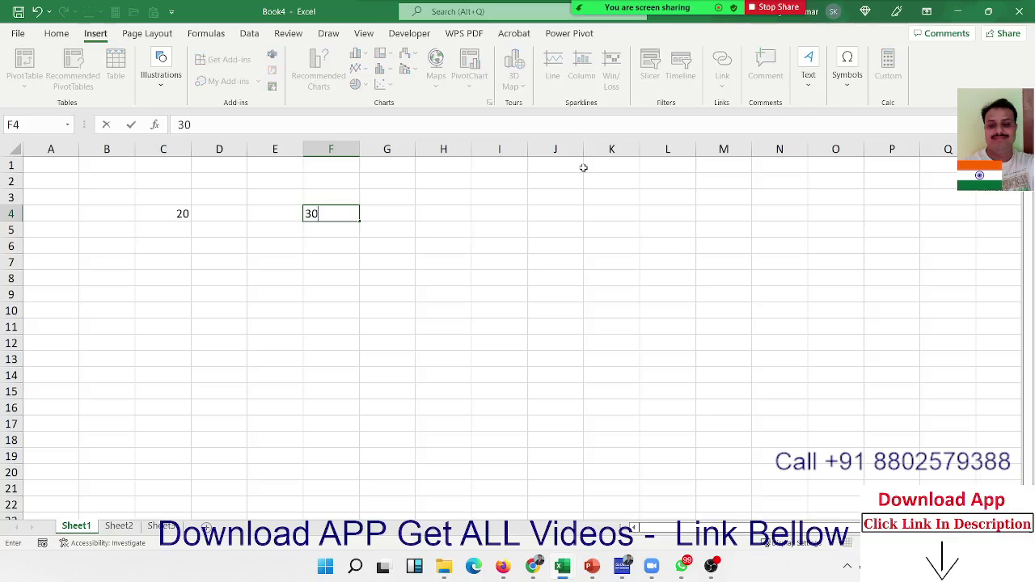
pyautogui.press('Return')
# - Copy C4's 20 over F4, then undo the paste to restore 30
pyautogui.click(149, 214)
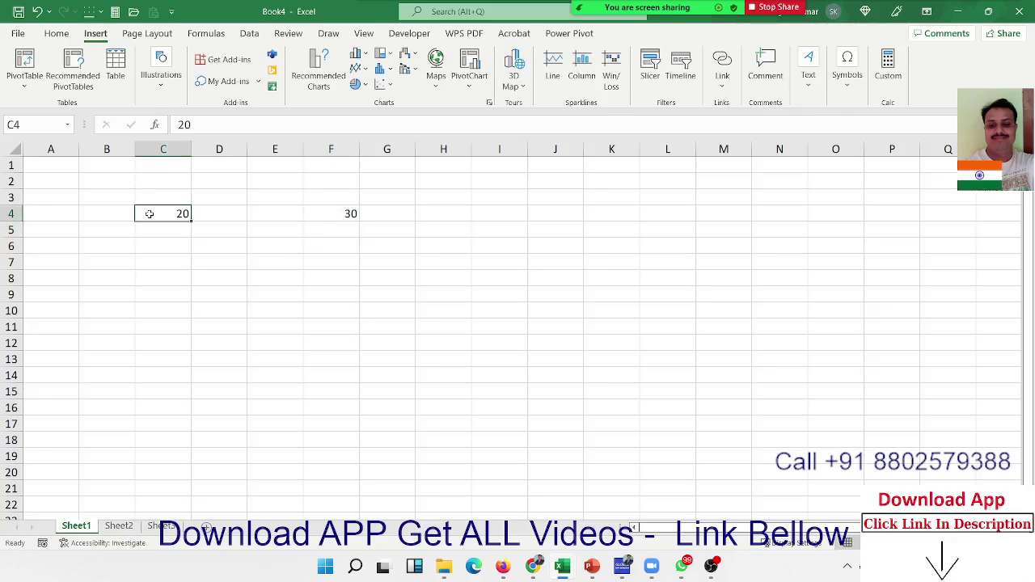
pyautogui.hotkey('ctrl', 'c')
pyautogui.click(338, 216)
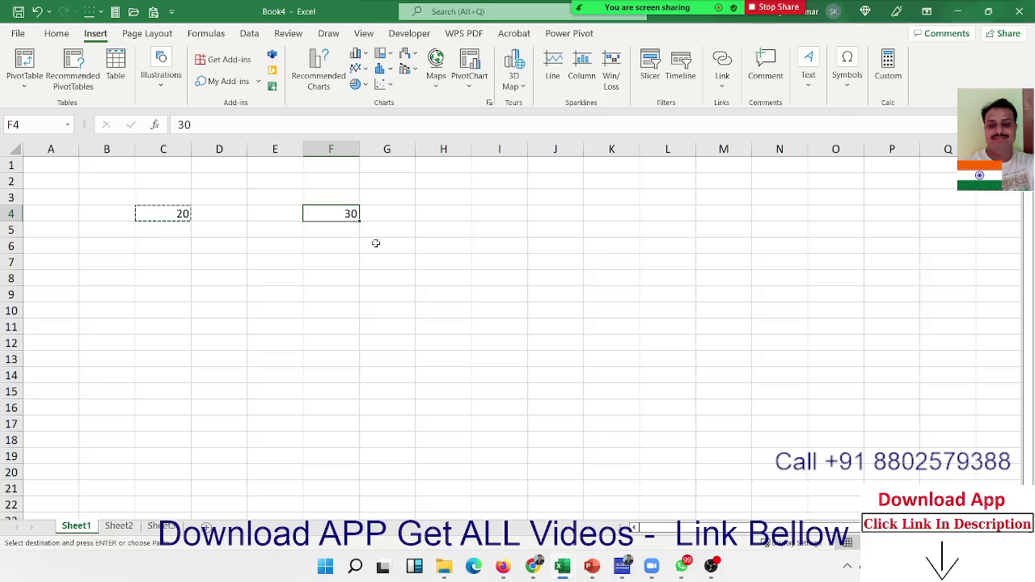
pyautogui.hotkey('ctrl', 'v')
pyautogui.hotkey('ctrl', 'z')
# - Paste Special the copied 20 into F4 with the Add operation, making 50
pyautogui.rightClick(349, 217)
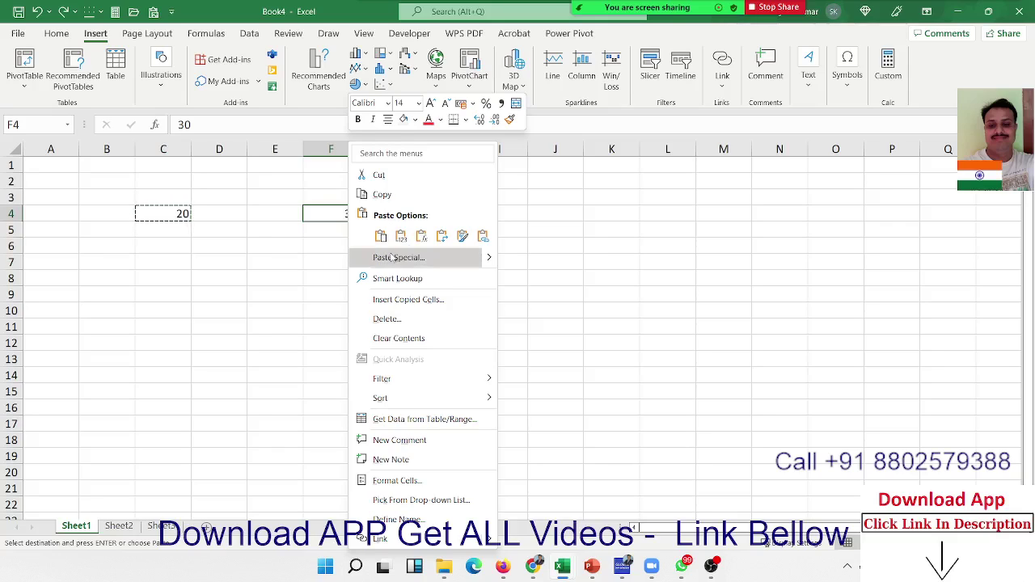
pyautogui.click(392, 257)
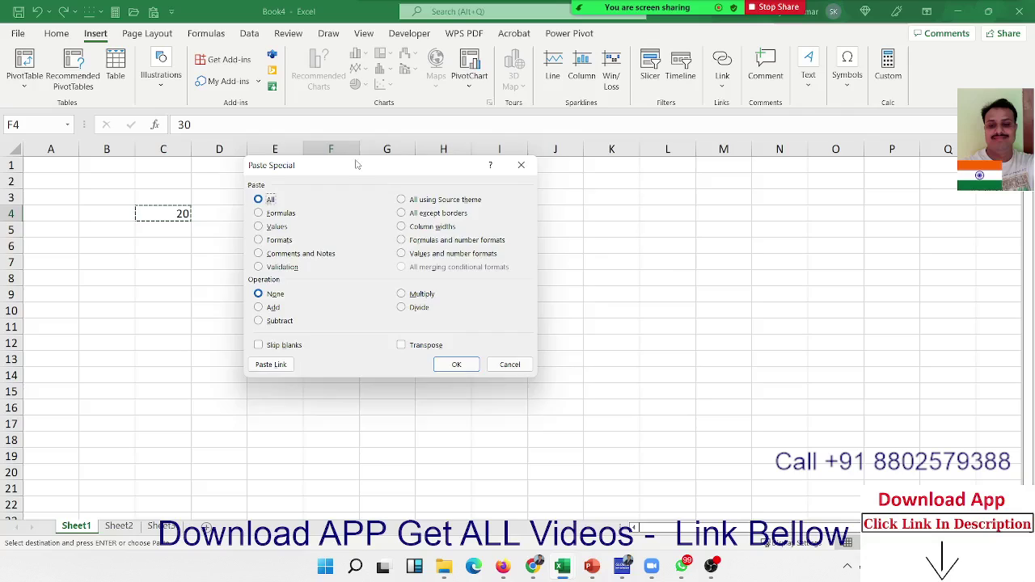
pyautogui.moveTo(362, 166); pyautogui.dragTo(562, 145)
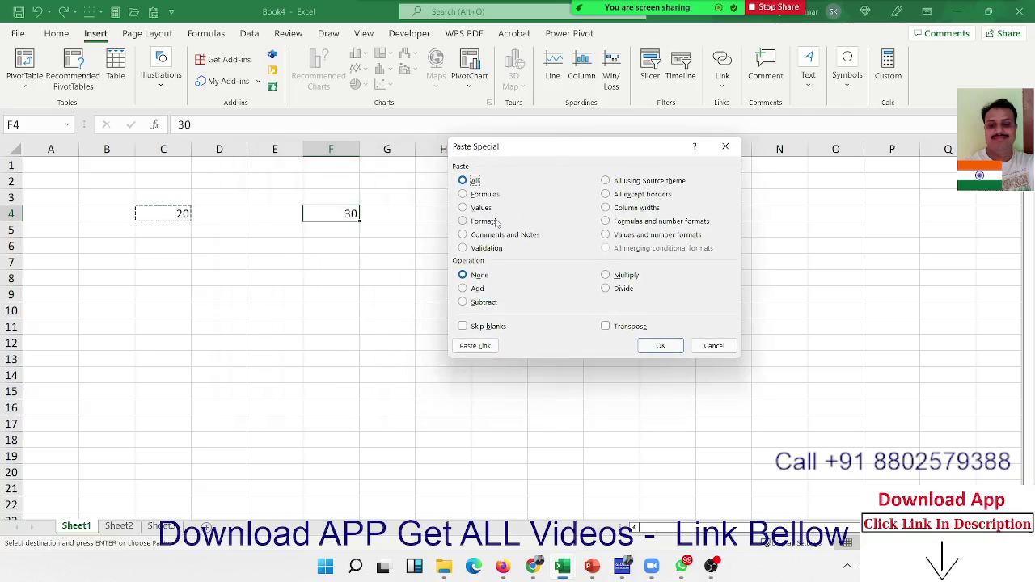
pyautogui.click(478, 289)
pyautogui.click(655, 347)
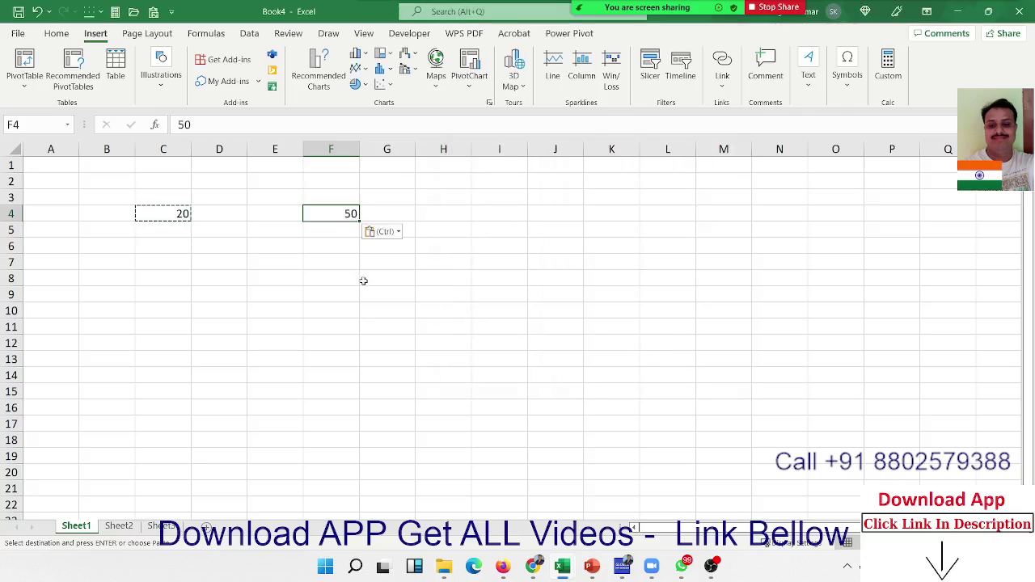
# - Open Paste Special on F8 and cancel it without pasting
pyautogui.click(356, 278)
pyautogui.rightClick(346, 275)
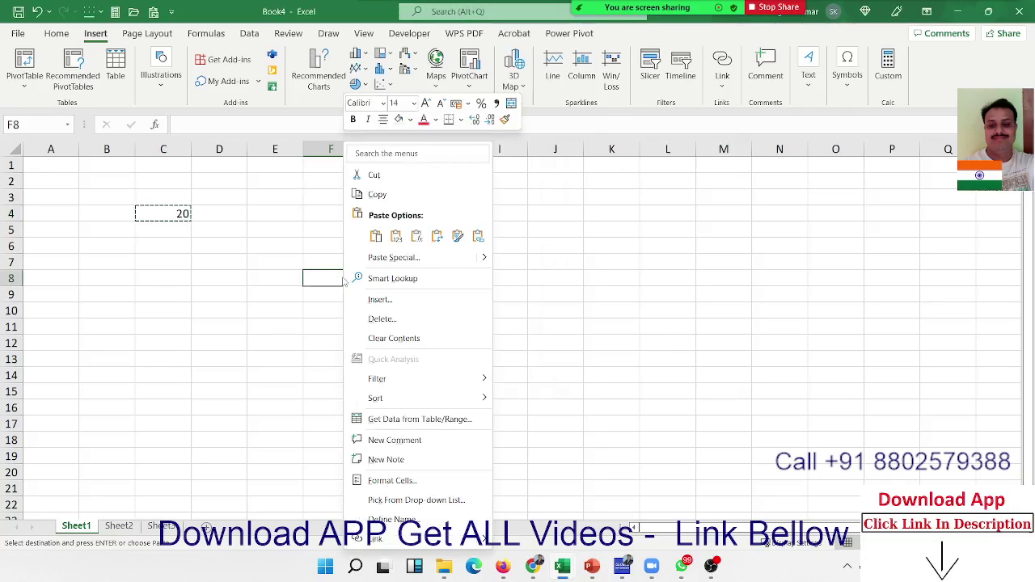
pyautogui.click(386, 264)
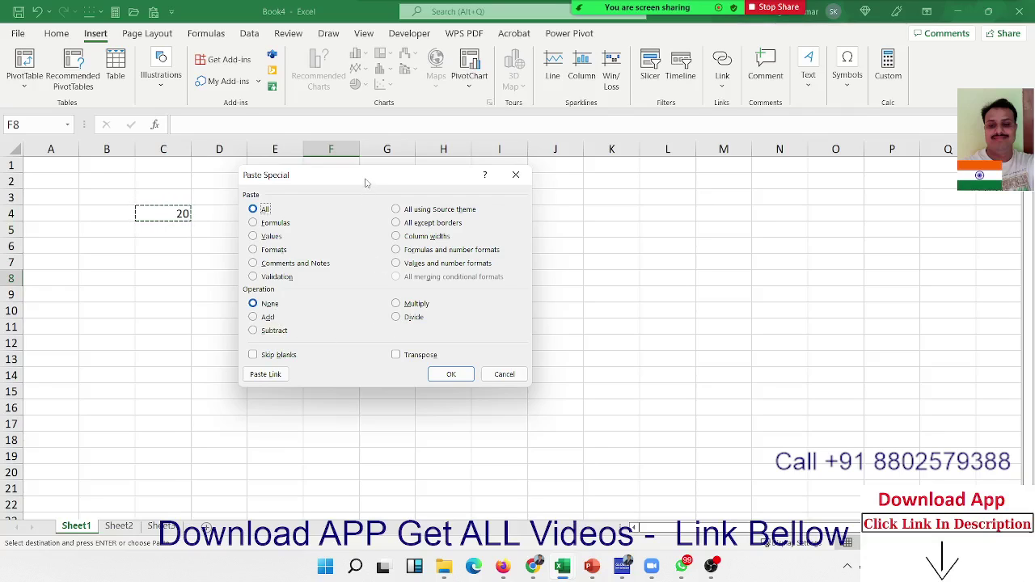
pyautogui.moveTo(365, 182); pyautogui.dragTo(536, 173)
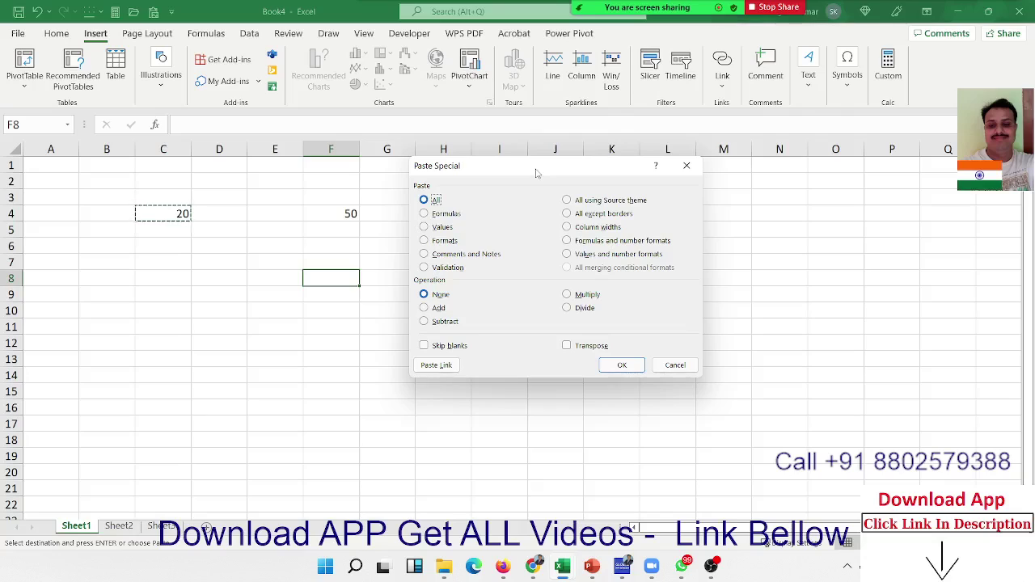
pyautogui.click(669, 368)
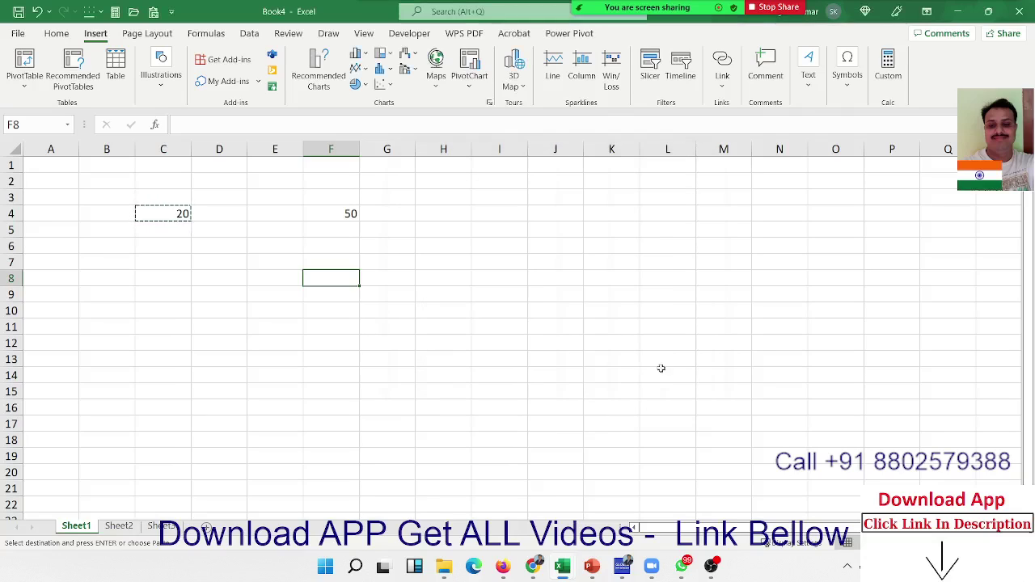
# - Switch to Sheet2 and enter 20% in A1
pyautogui.click(119, 525)
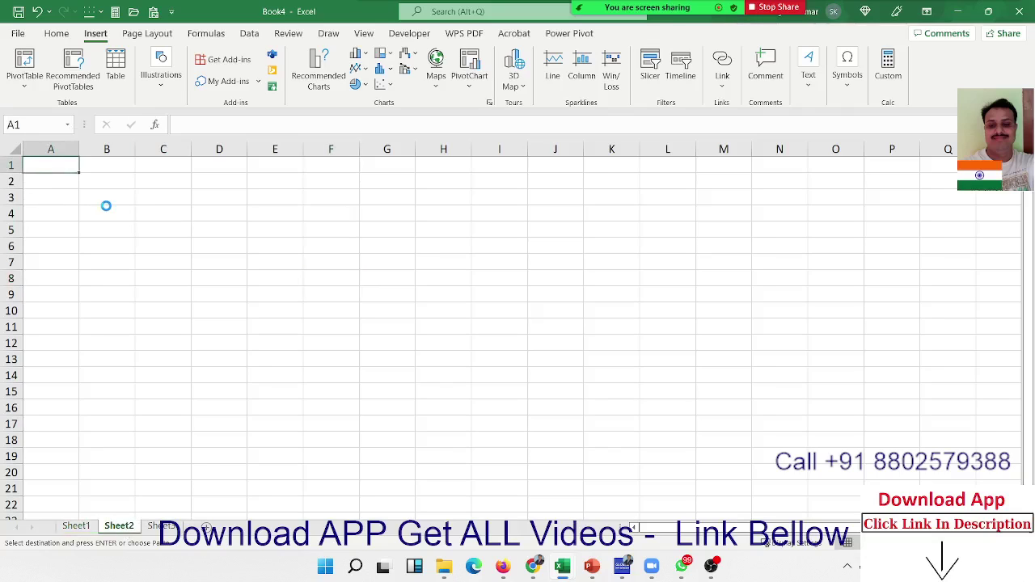
pyautogui.keyDown('ctrl'); pyautogui.scroll(3, 106, 206); pyautogui.keyUp('ctrl')
pyautogui.keyDown('ctrl'); pyautogui.scroll(2, 106, 206); pyautogui.keyUp('ctrl')
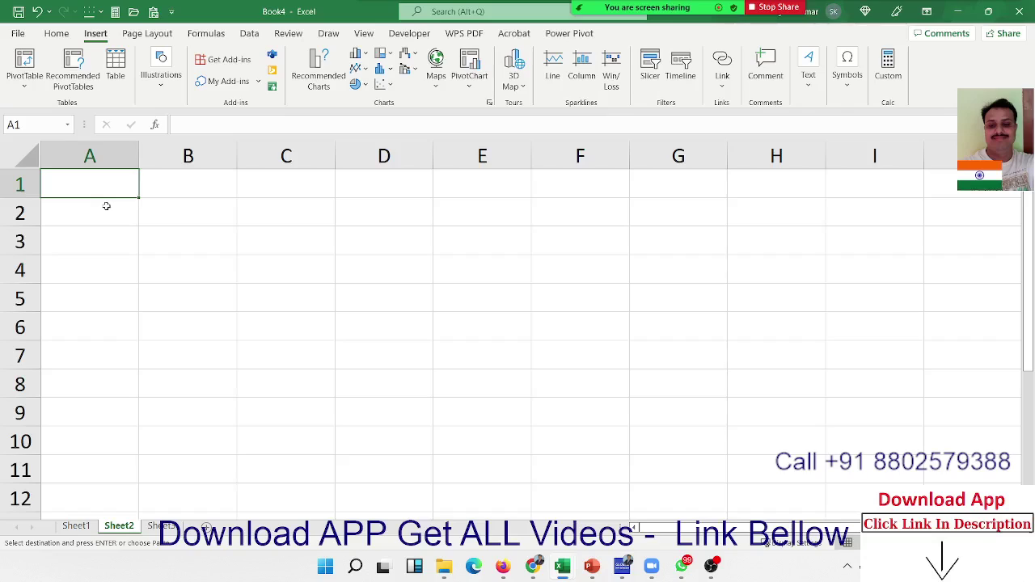
pyautogui.write('2')
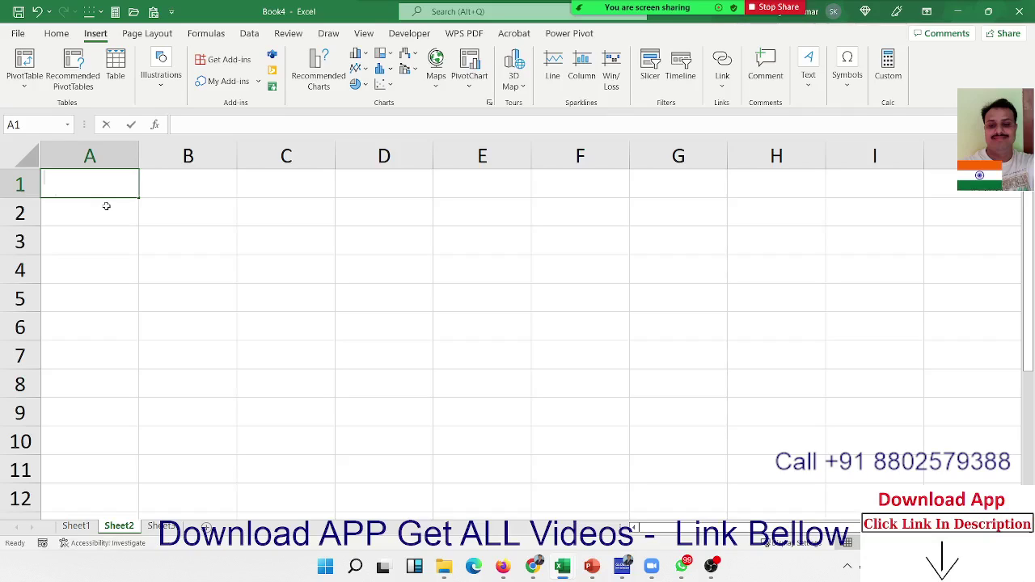
pyautogui.write('0')
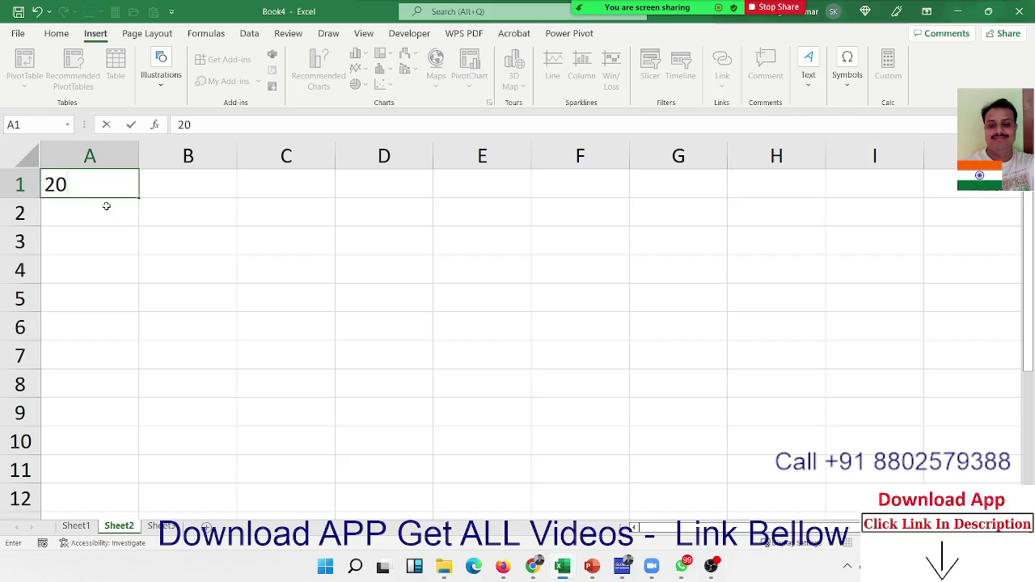
pyautogui.write('%')
pyautogui.press('Return')
pyautogui.press('Up')
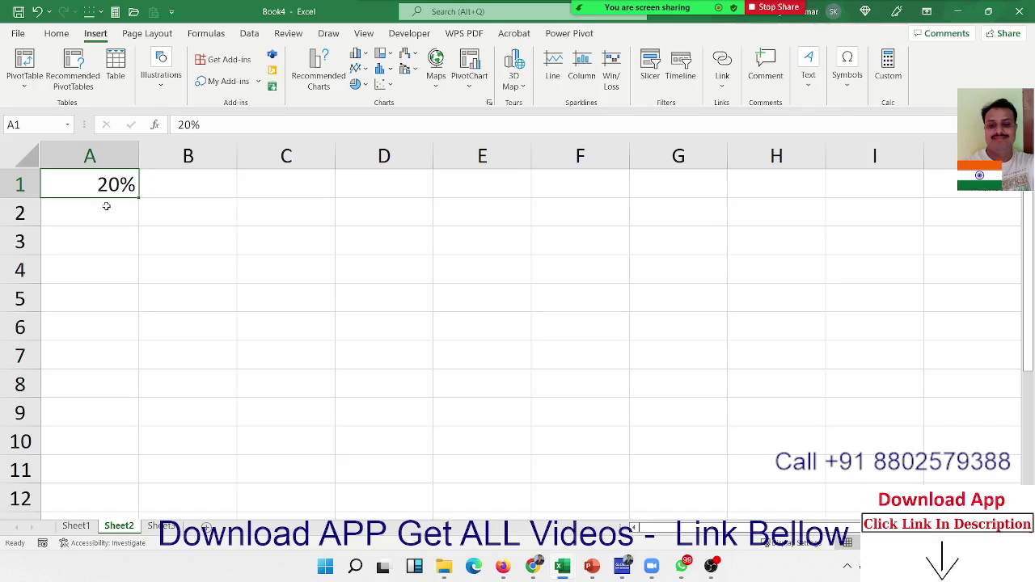
# - Enter the plain number 20 in B1
pyautogui.press('Right')
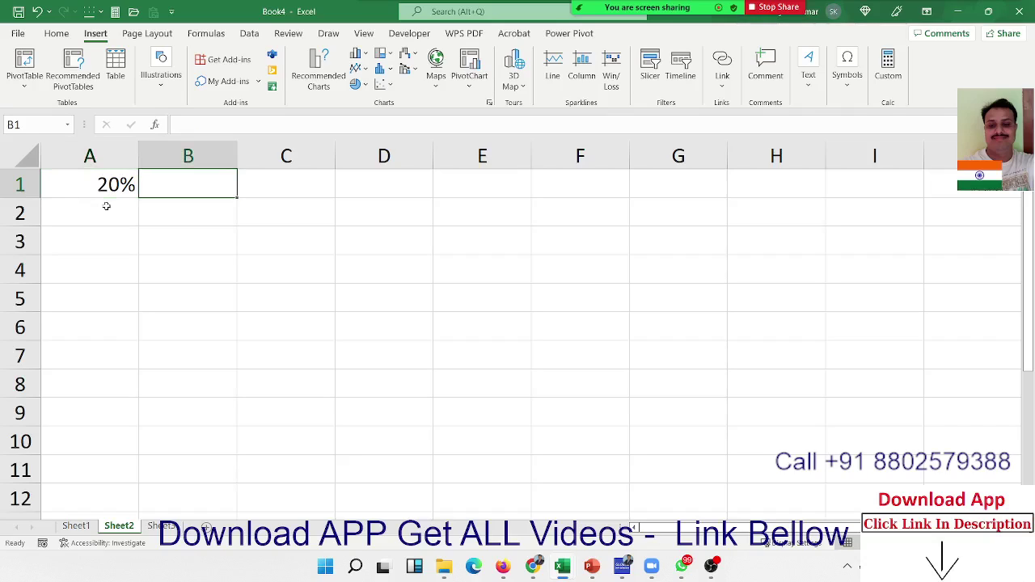
pyautogui.write('20')
pyautogui.press('Return')
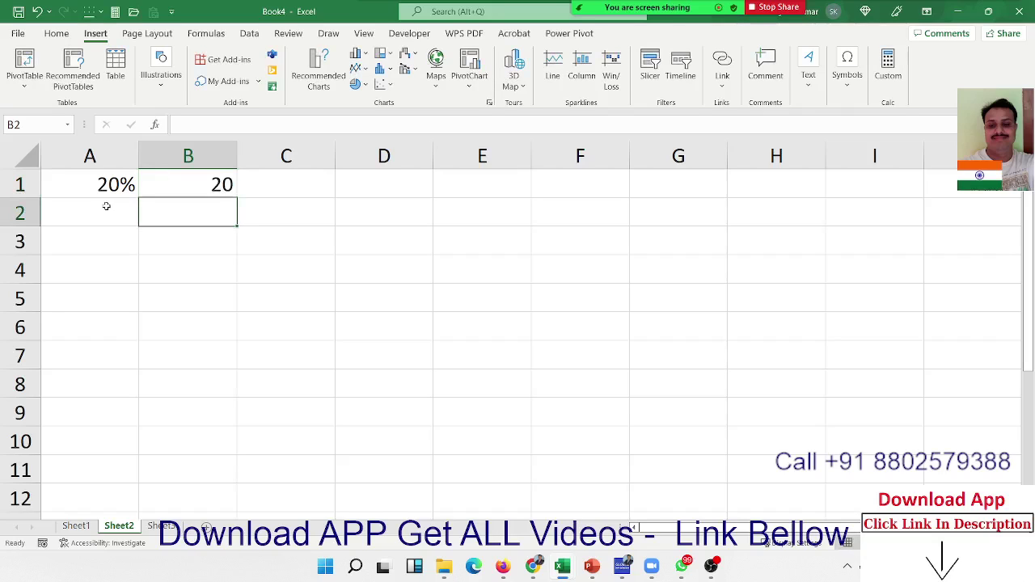
pyautogui.press('Up')
# - Apply Percent Style to B1 (showing 2000%) and add the note 1=100% in B2
pyautogui.click(57, 33)
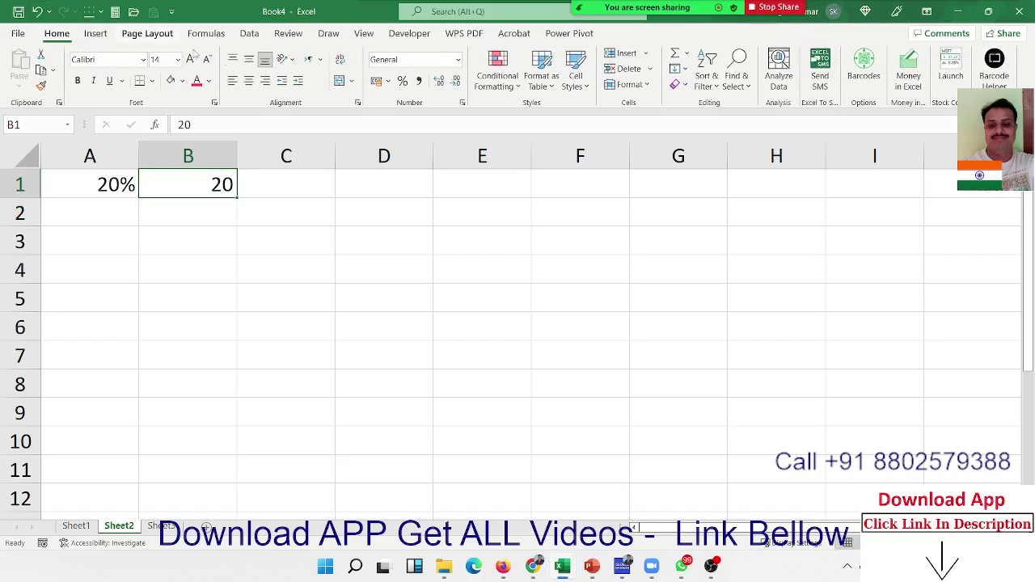
pyautogui.click(402, 81)
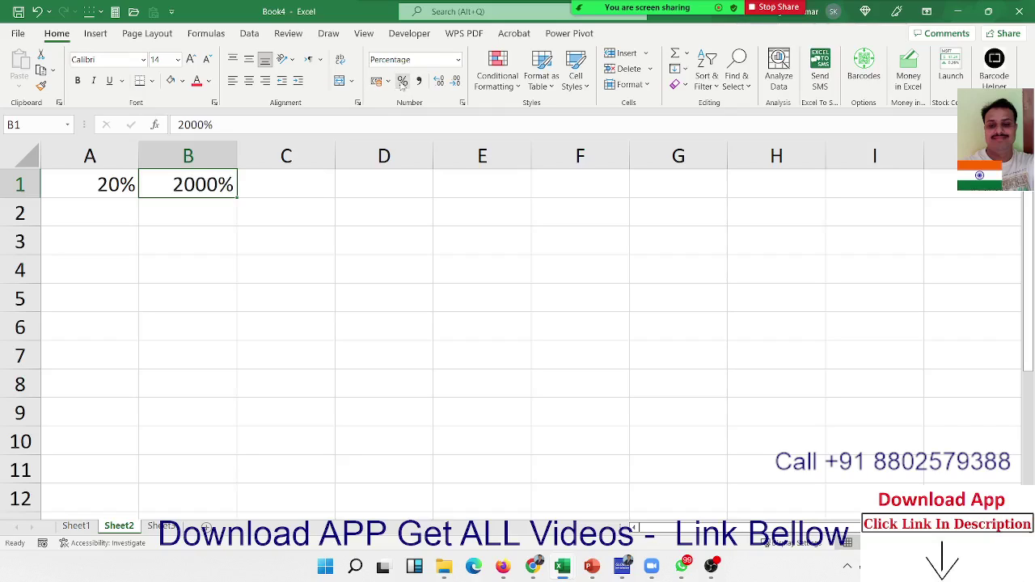
pyautogui.press('Down')
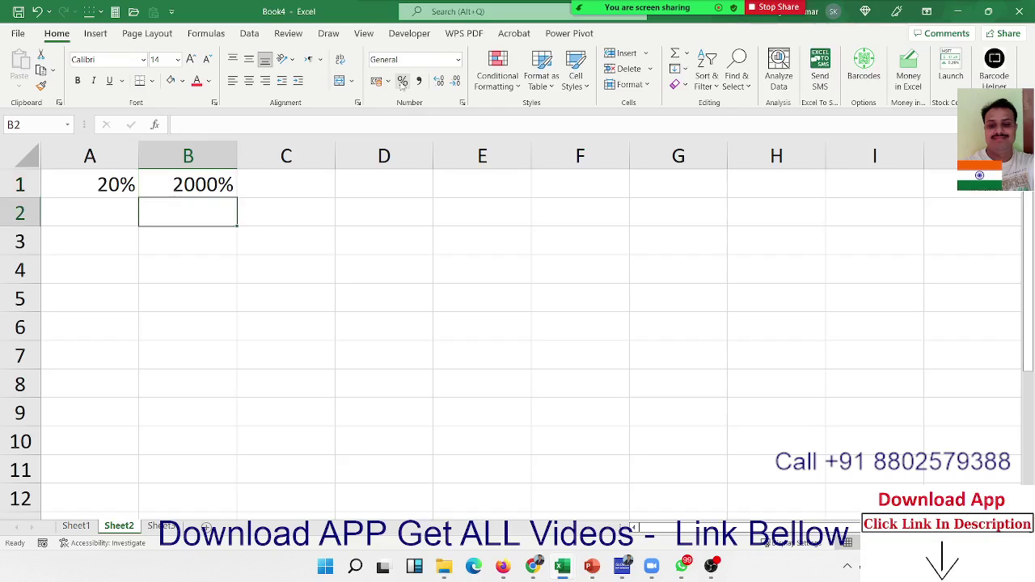
pyautogui.write('1=')
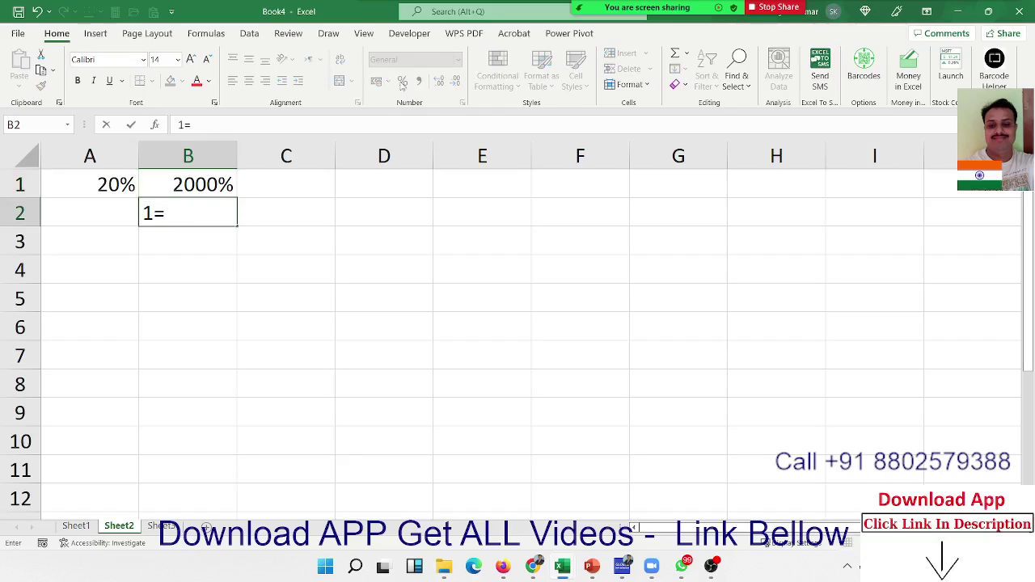
pyautogui.write('100')
pyautogui.hotkey('shift', 'F10')
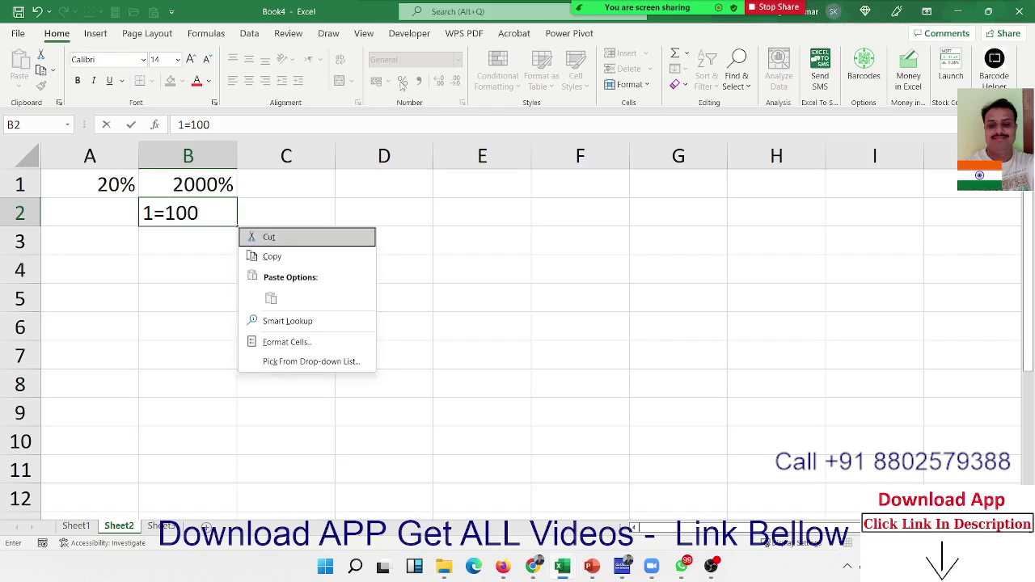
pyautogui.press('Escape')
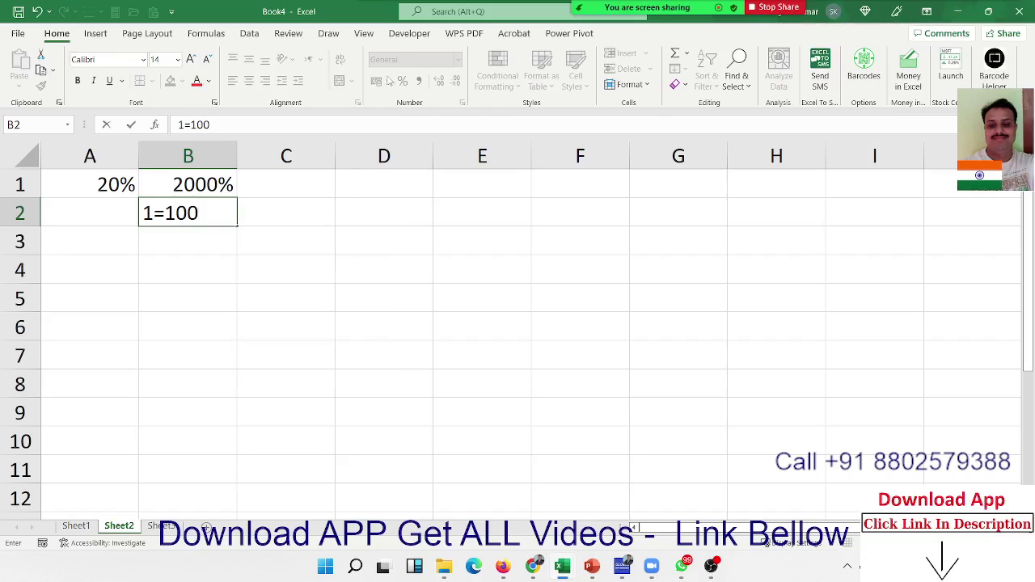
pyautogui.write('%')
pyautogui.press('Return')
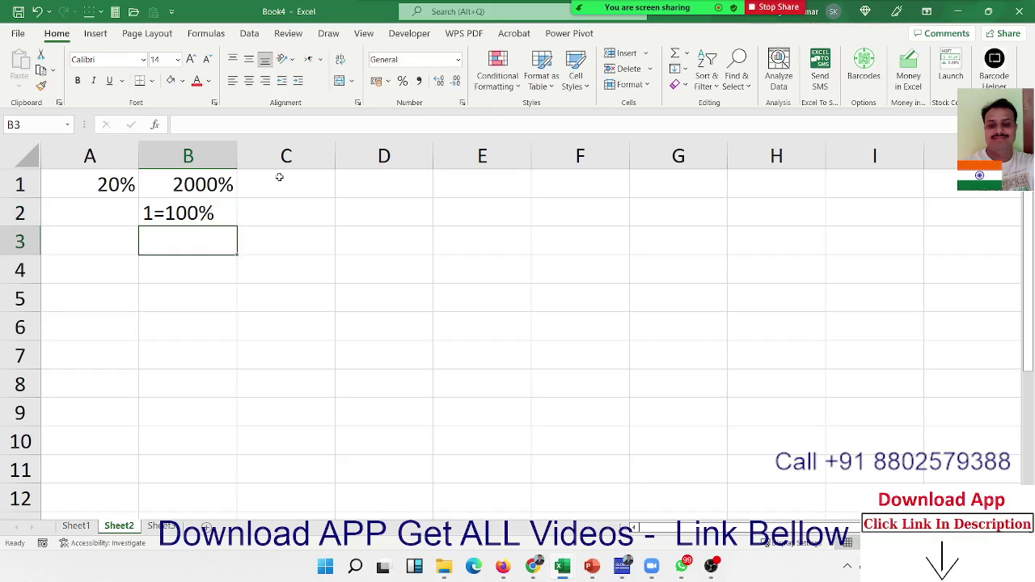
# - Enter 0.20 in C1 and format it as 20%, then select A1:C2
pyautogui.press('Up')
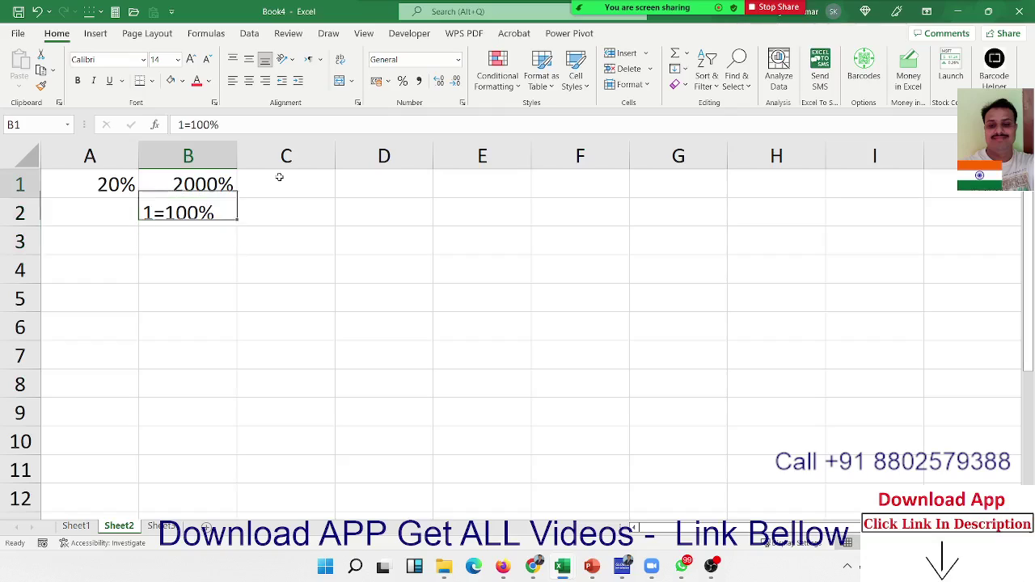
pyautogui.press('Up')
pyautogui.click(279, 177)
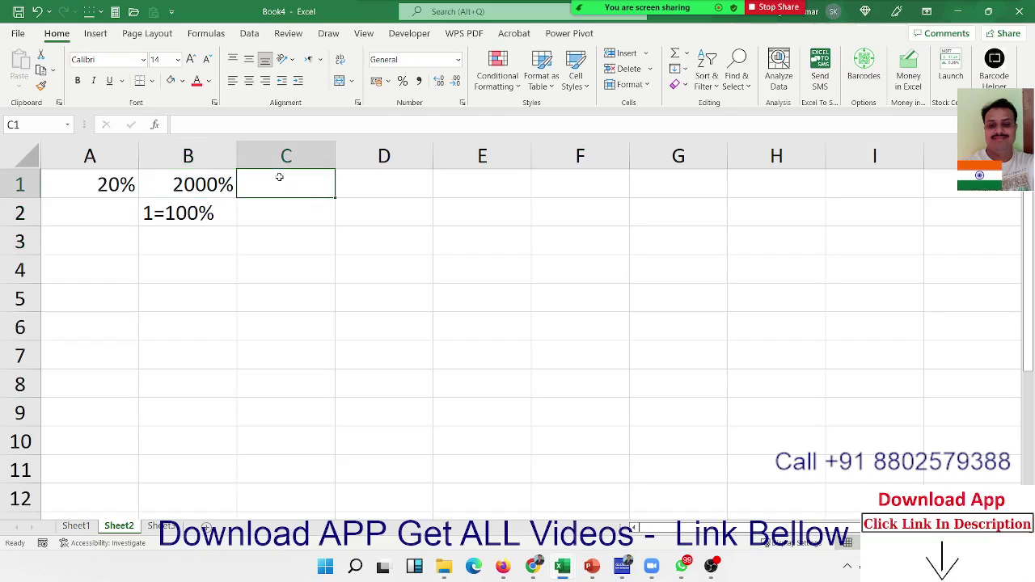
pyautogui.write('0.')
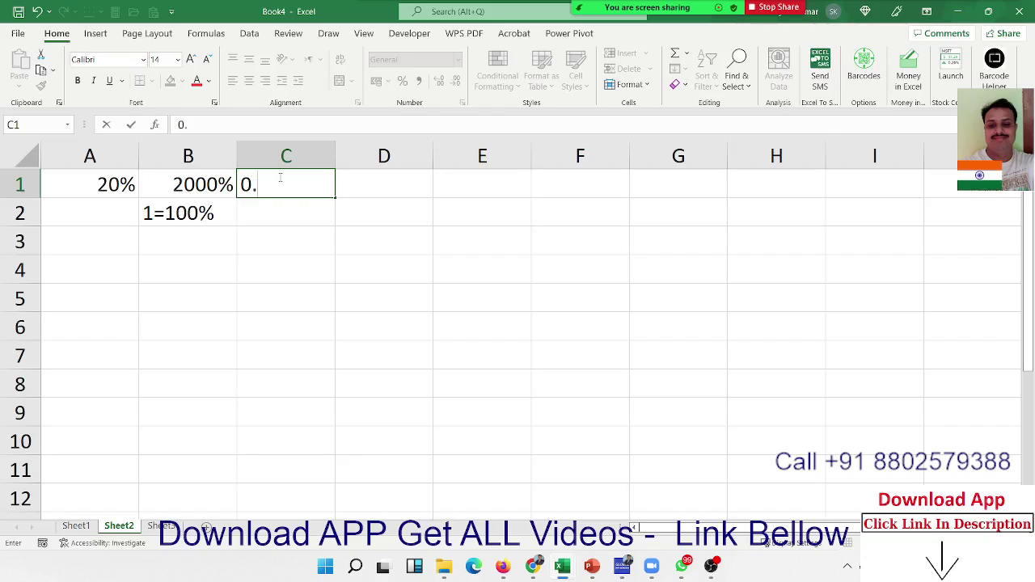
pyautogui.write('20')
pyautogui.press('Return')
pyautogui.click(279, 178)
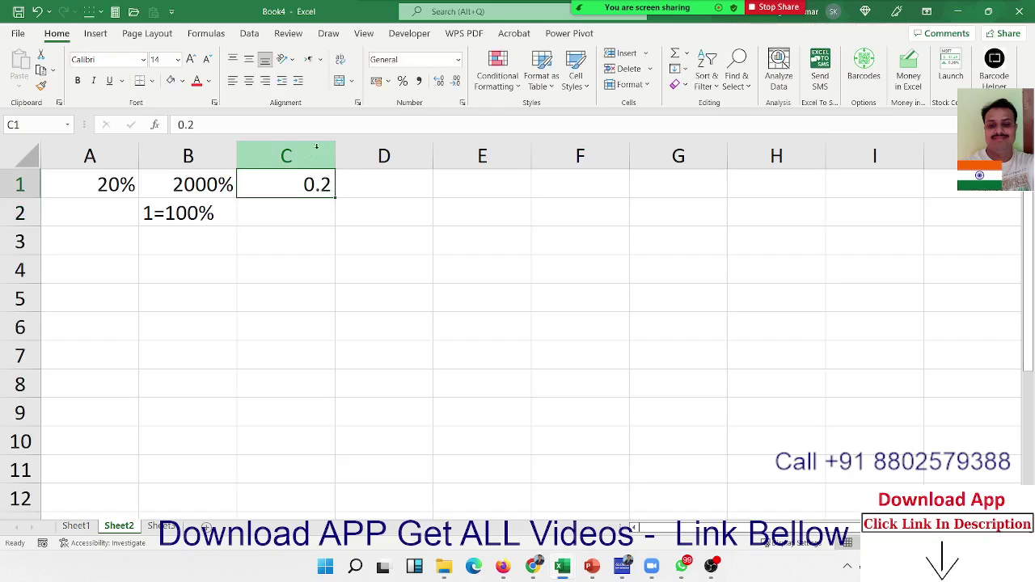
pyautogui.click(402, 80)
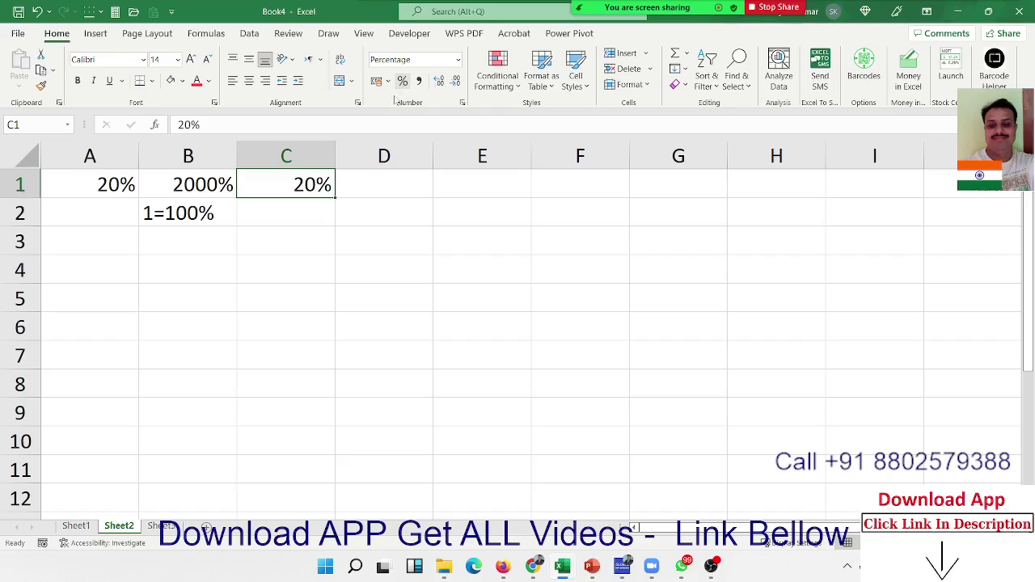
pyautogui.click(260, 217)
pyautogui.moveTo(261, 218); pyautogui.dragTo(42, 172)
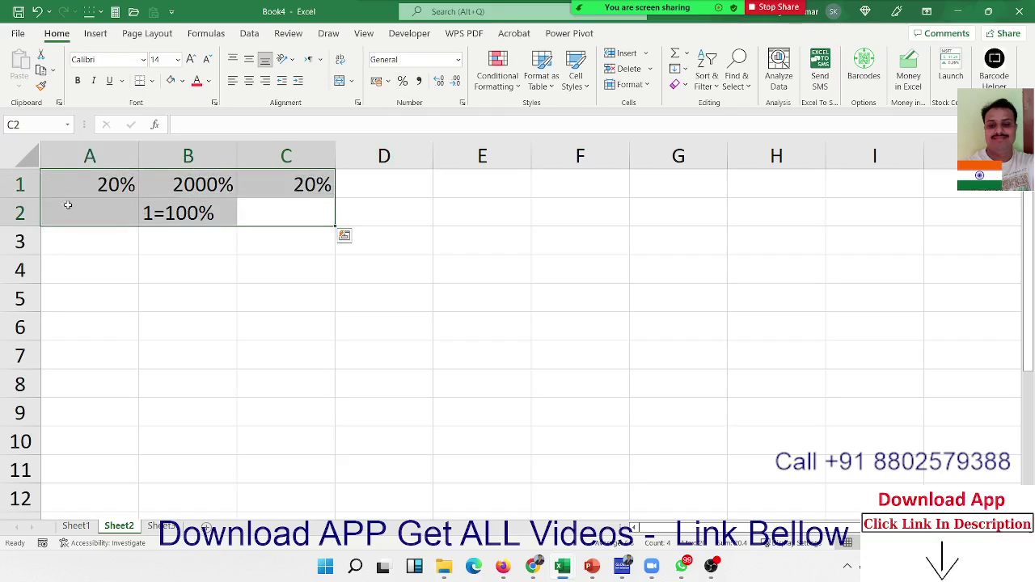
# - Put a % label in A3 and begin =RANDBETWEEN(10,90 in A4
pyautogui.click(72, 245)
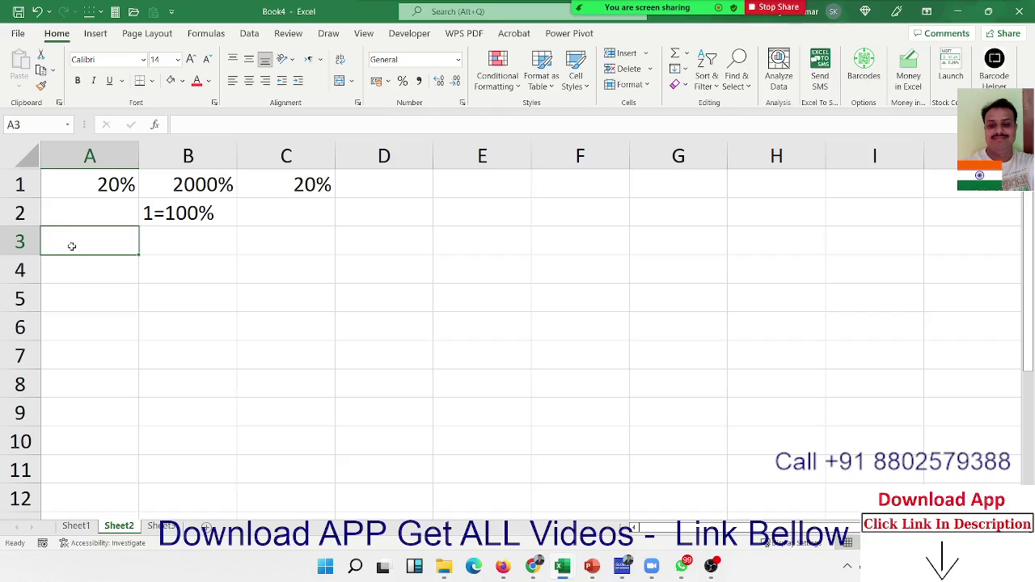
pyautogui.write('%')
pyautogui.press('Return')
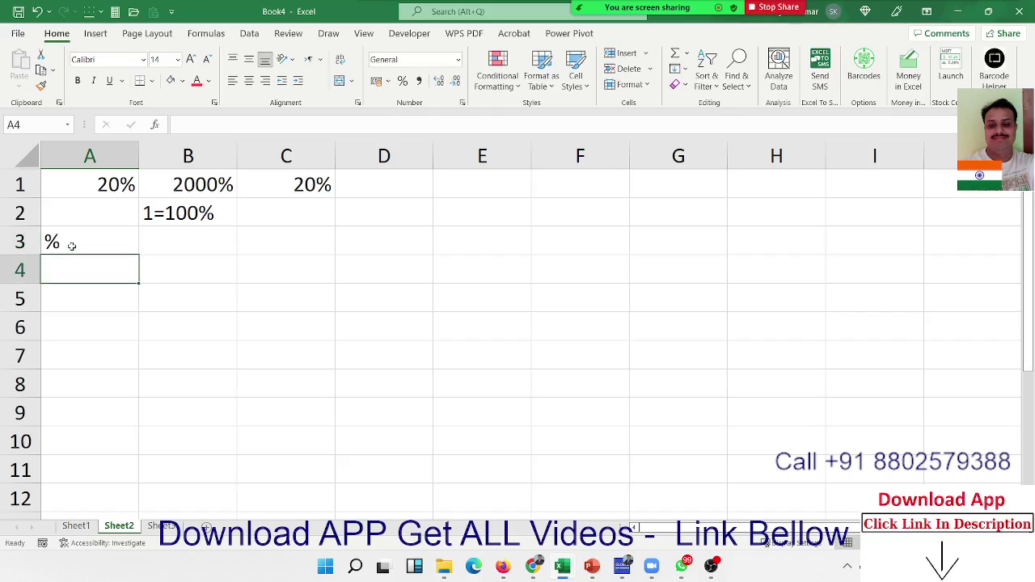
pyautogui.write('=ra')
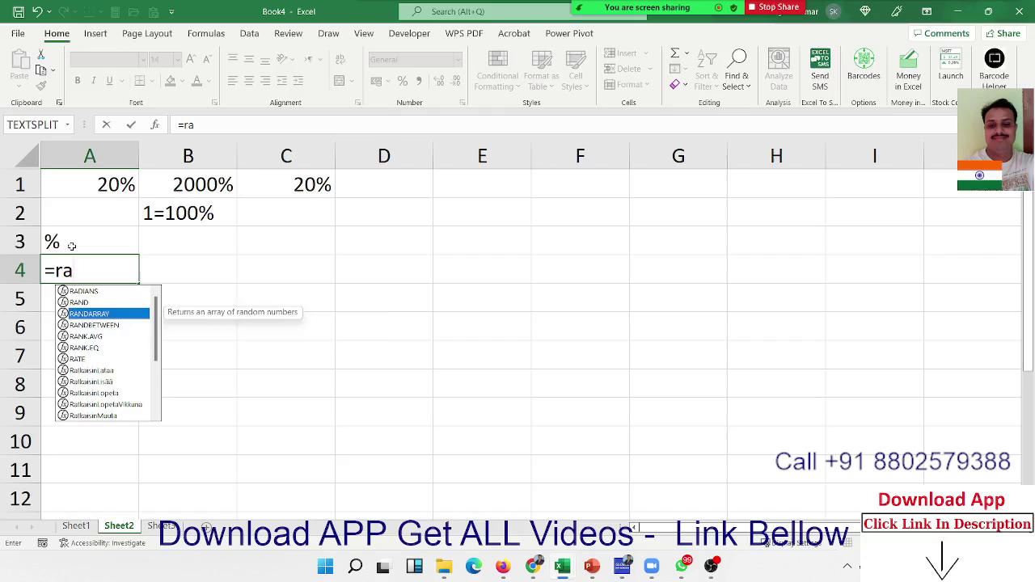
pyautogui.press('Down')
pyautogui.press('Tab')
pyautogui.write('10,')
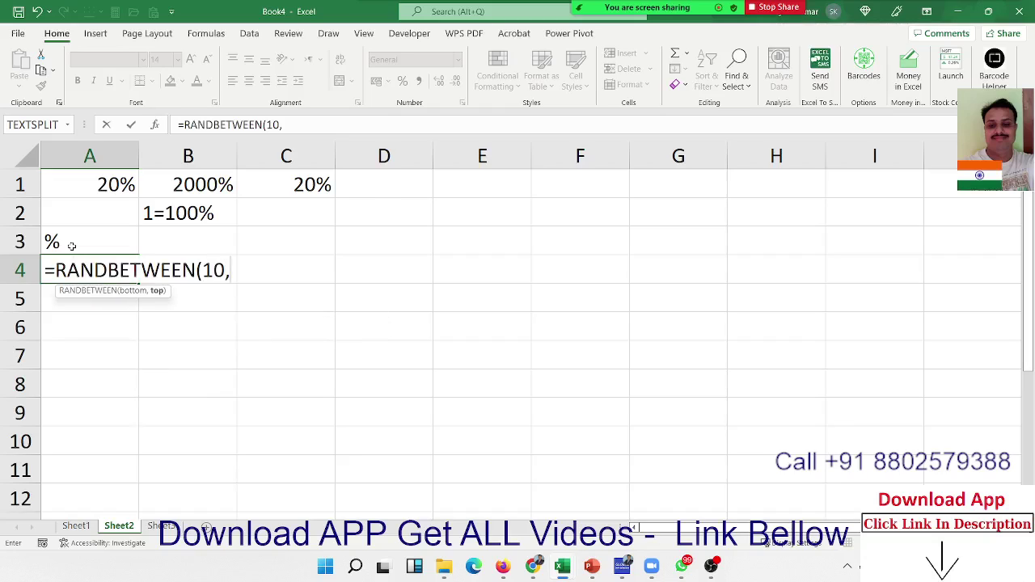
pyautogui.write('90.')
# - Complete =RANDBETWEEN(10,90) in A4 and fill it across A4:E10
pyautogui.press('BackSpace')
pyautogui.press('Return')
pyautogui.click(113, 270)
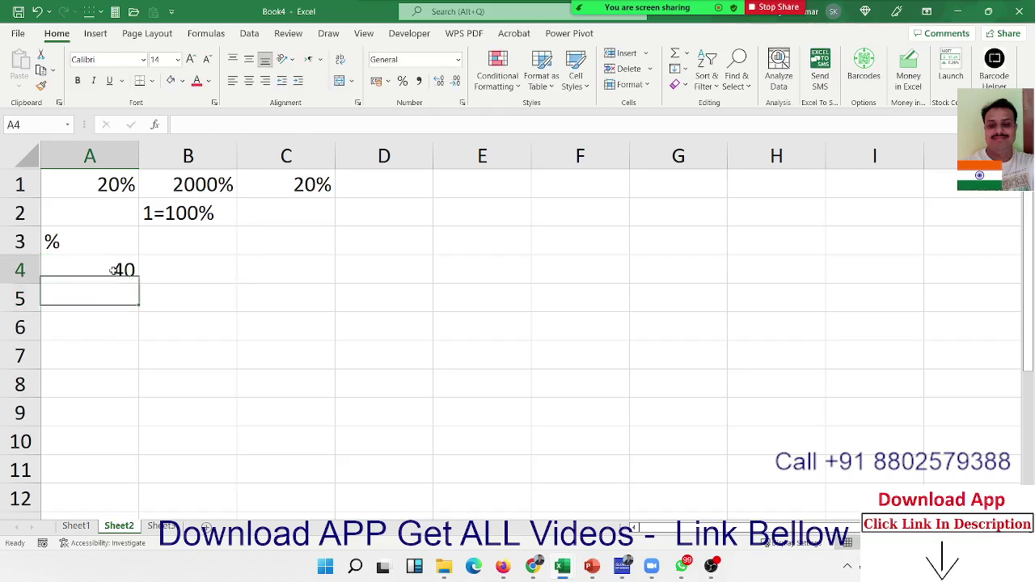
pyautogui.moveTo(114, 270)
pyautogui.mouseDown()
pyautogui.moveTo(545, 347)
pyautogui.moveTo(566, 397)
pyautogui.moveTo(518, 437)
pyautogui.mouseUp()
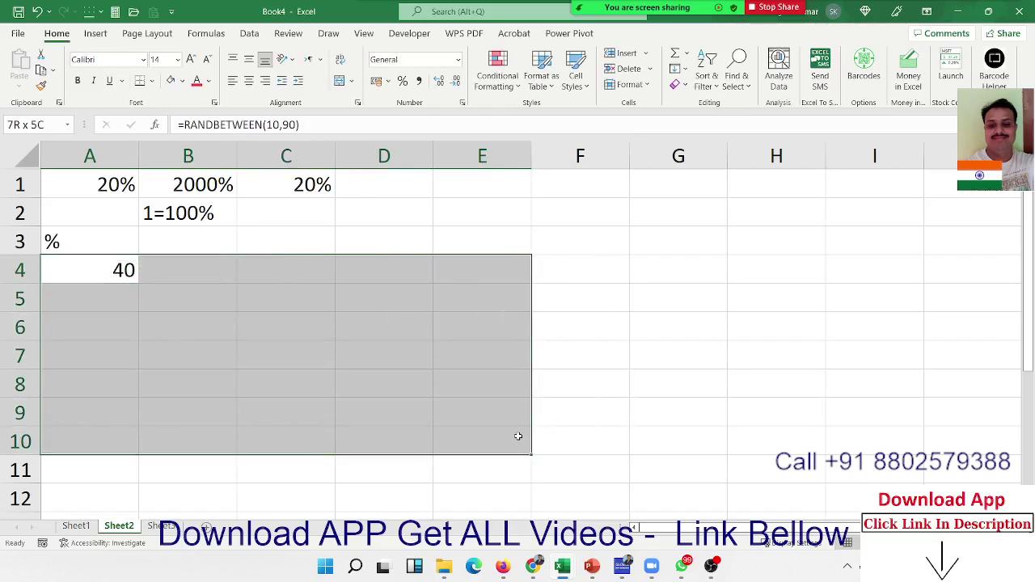
pyautogui.hotkey('ctrl', 'r')
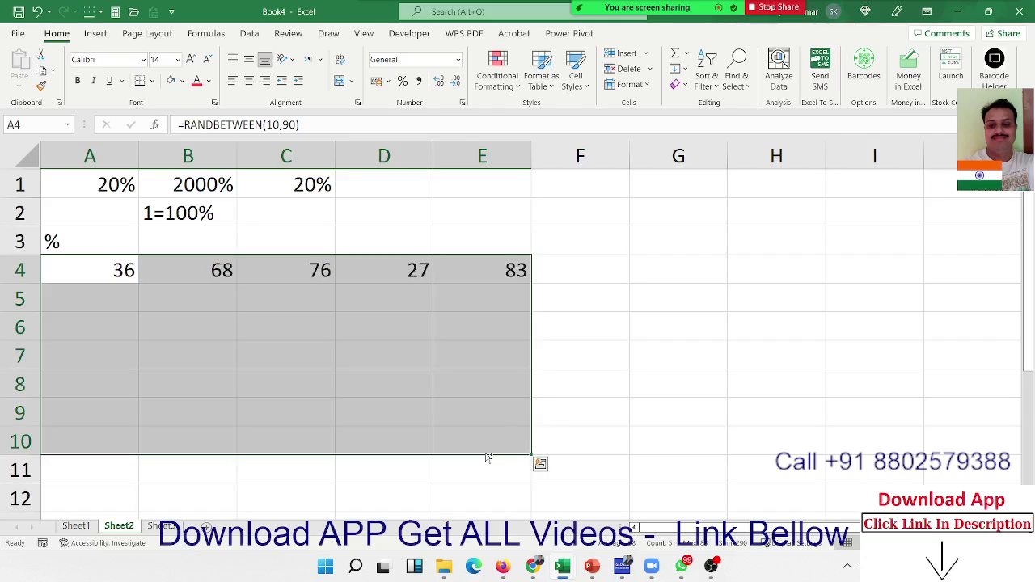
pyautogui.hotkey('ctrl', 'd')
# - Paste A4:E10 back over itself as fixed values and confirm A4 holds a number
pyautogui.hotkey('ctrl', 'c')
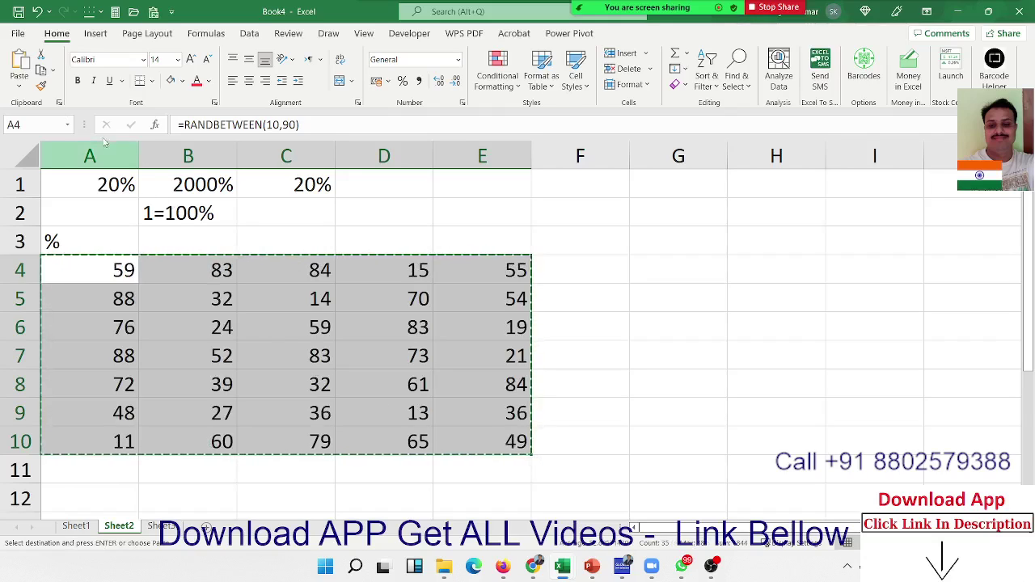
pyautogui.click(19, 88)
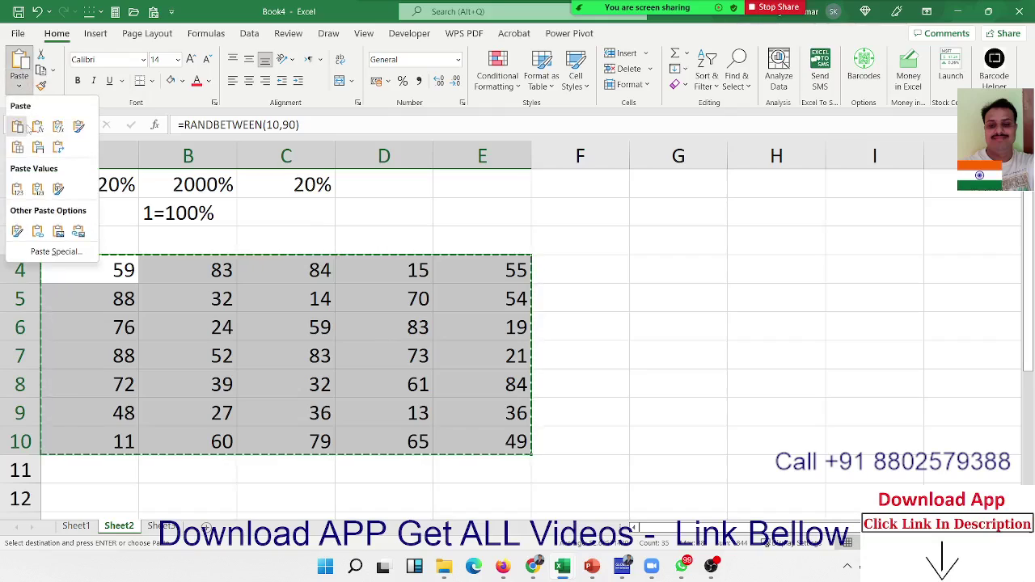
pyautogui.click(16, 188)
pyautogui.click(92, 269)
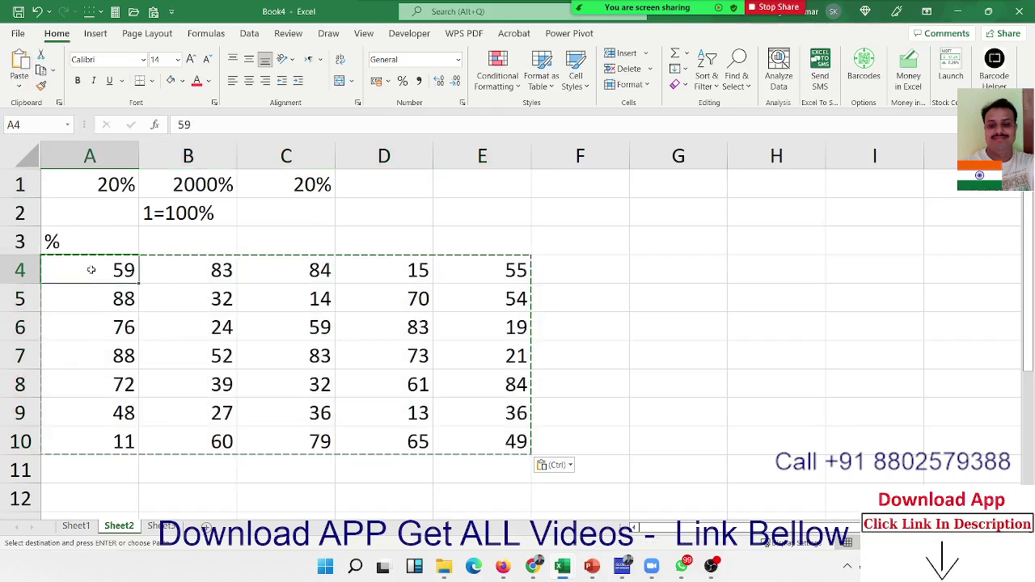
pyautogui.press('Escape')
pyautogui.doubleClick(90, 269)
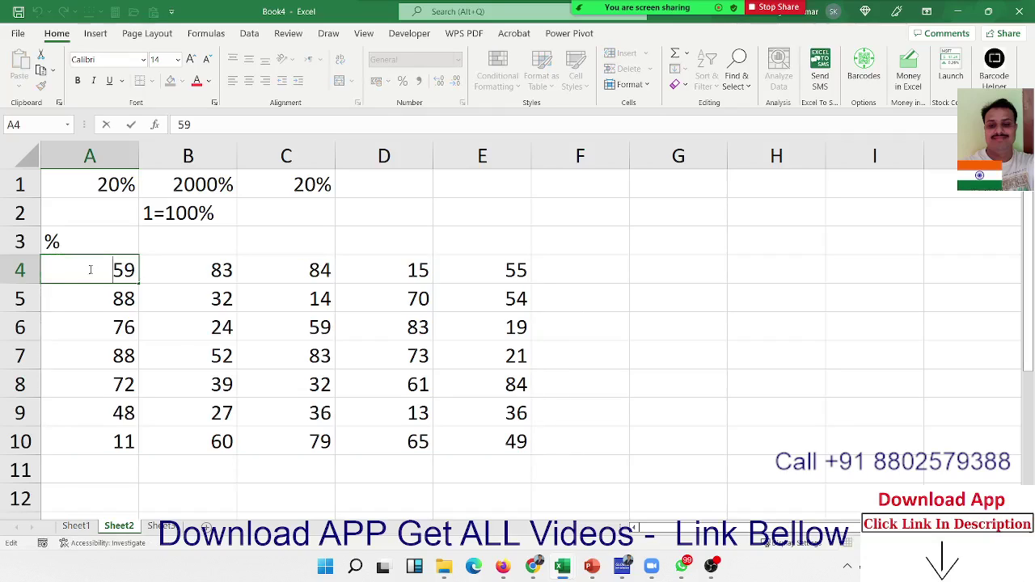
pyautogui.click(379, 202)
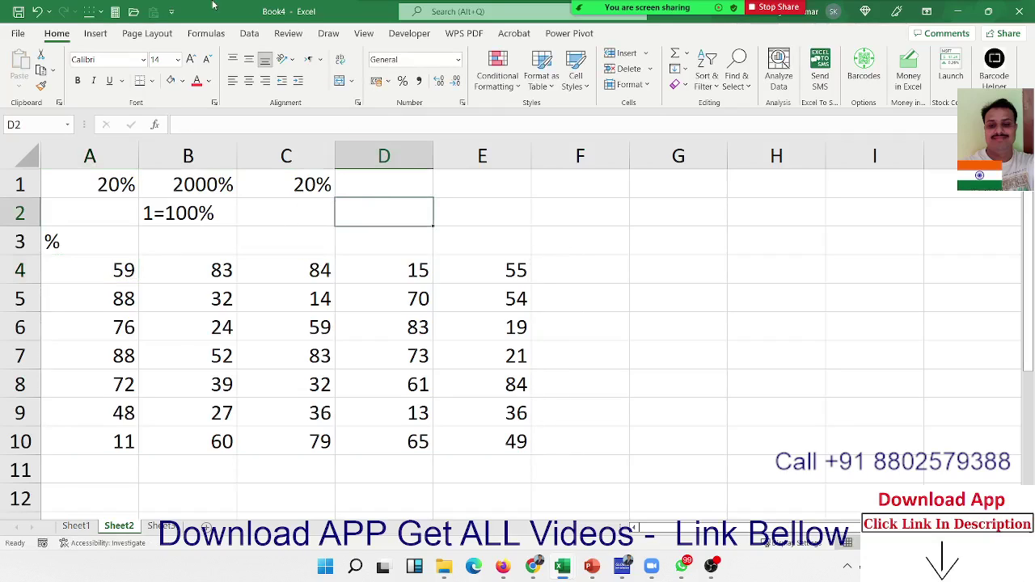
# - Enter 500 in D2, 59% in E2, and =D2*E2 in F2 giving 295
pyautogui.write('500')
pyautogui.press('Tab')
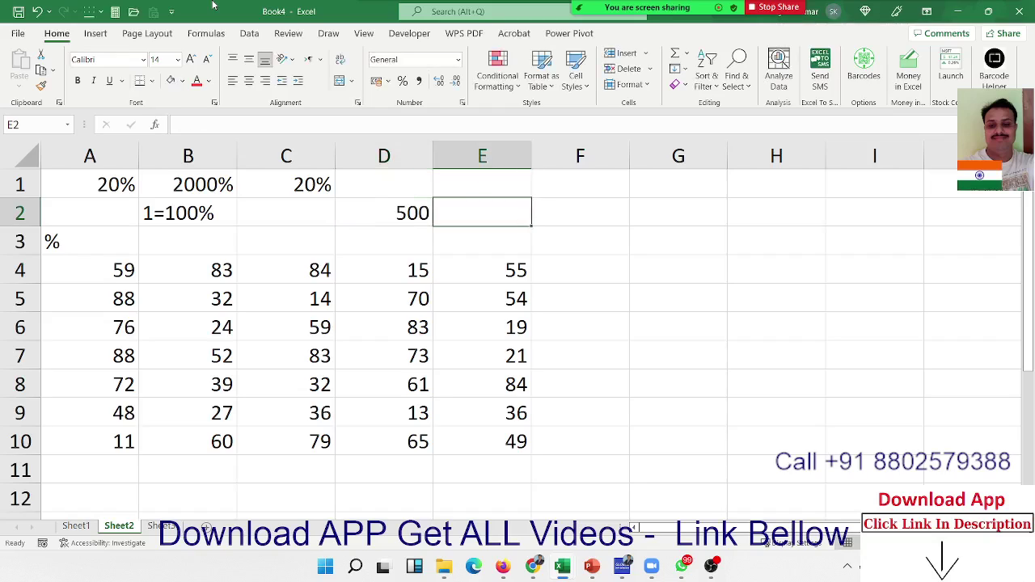
pyautogui.write('59%')
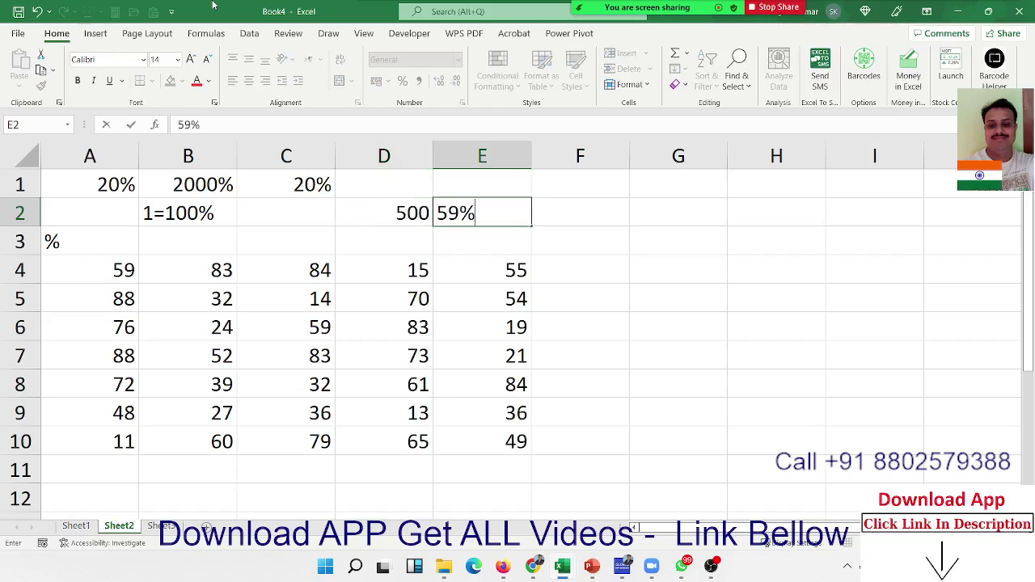
pyautogui.press('Tab')
pyautogui.write('=')
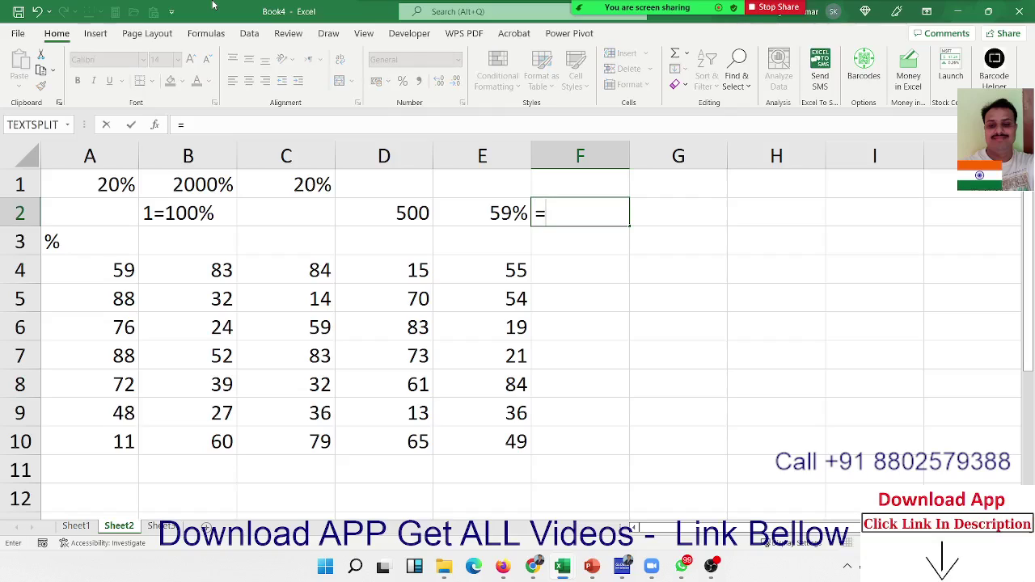
pyautogui.press('Left')
pyautogui.press('Left')
pyautogui.write('*')
pyautogui.press('Left')
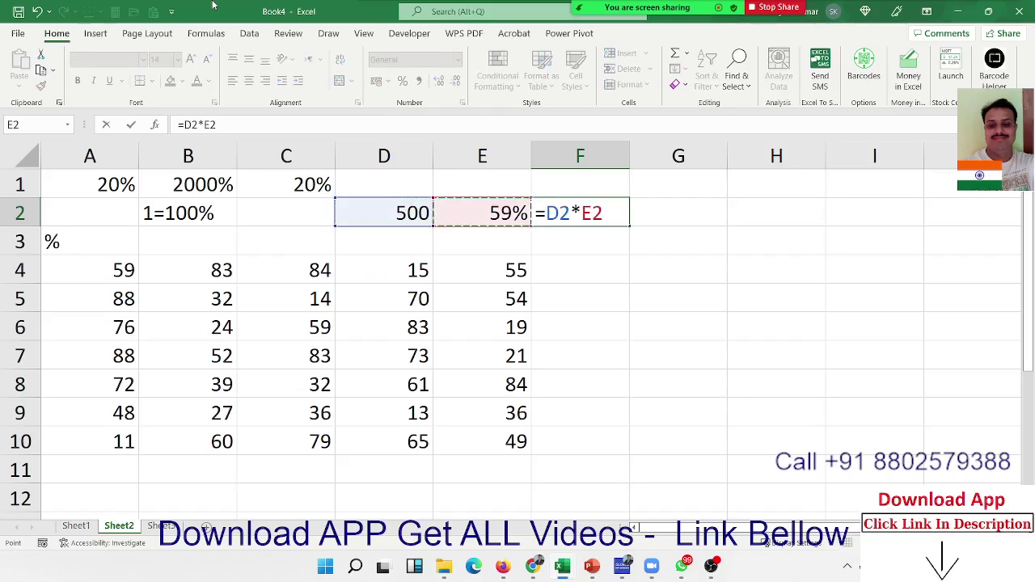
pyautogui.press('Return')
# - Enter 59 in E3 and the formula =D2*E3 in F3
pyautogui.write('=')
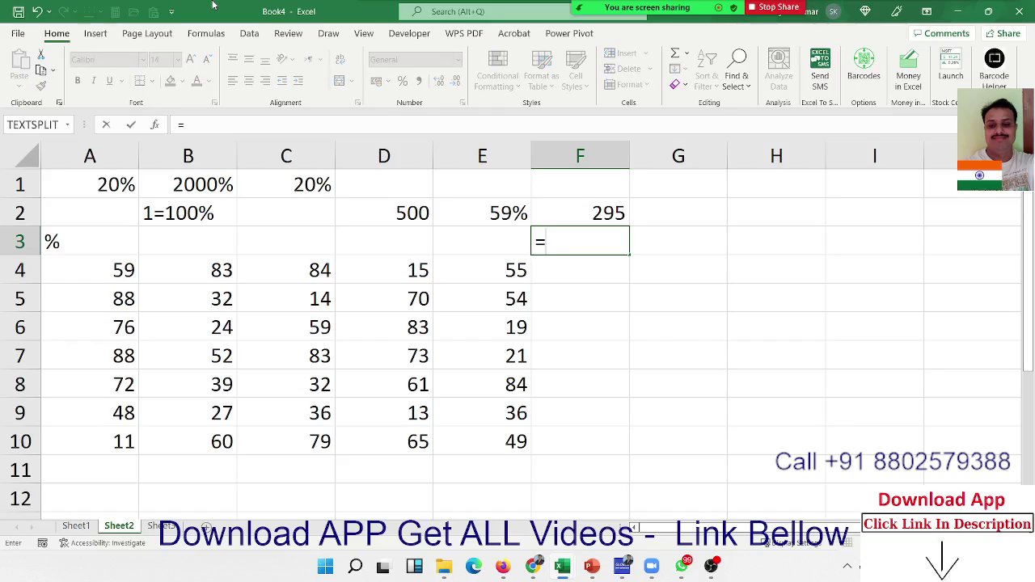
pyautogui.press('Escape')
pyautogui.press('Left')
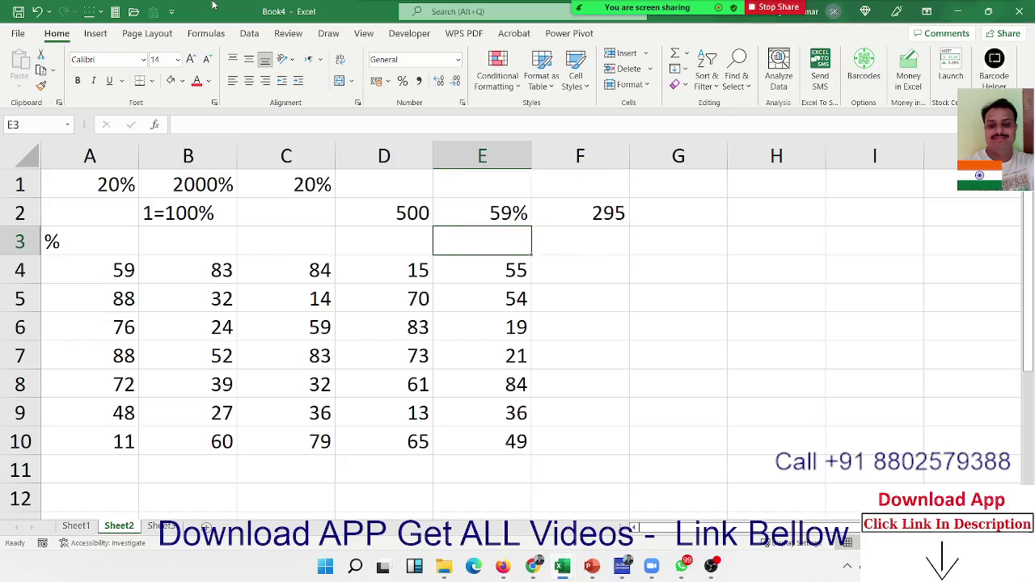
pyautogui.write('59')
pyautogui.press('Right')
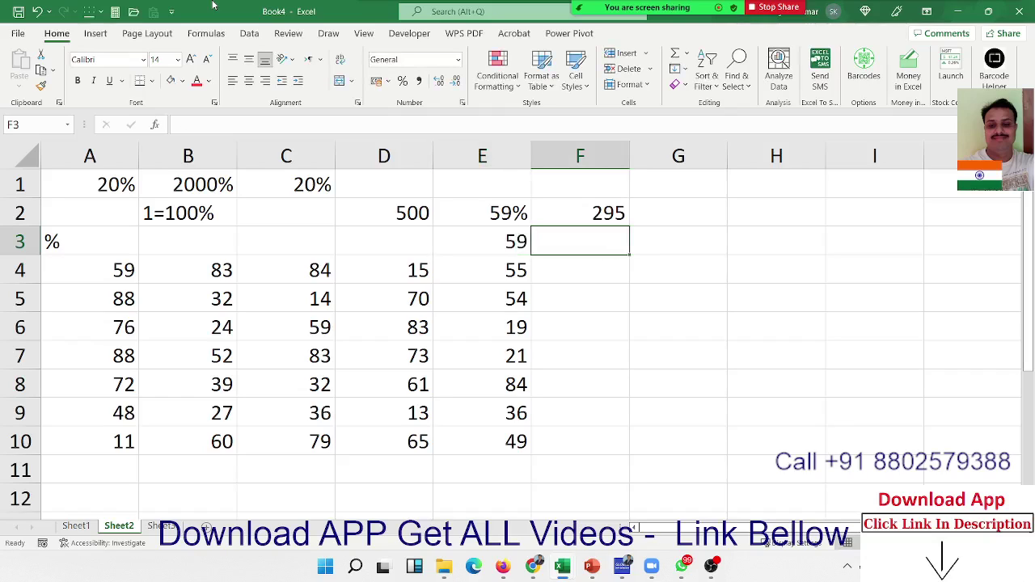
pyautogui.write('=')
pyautogui.press('Left')
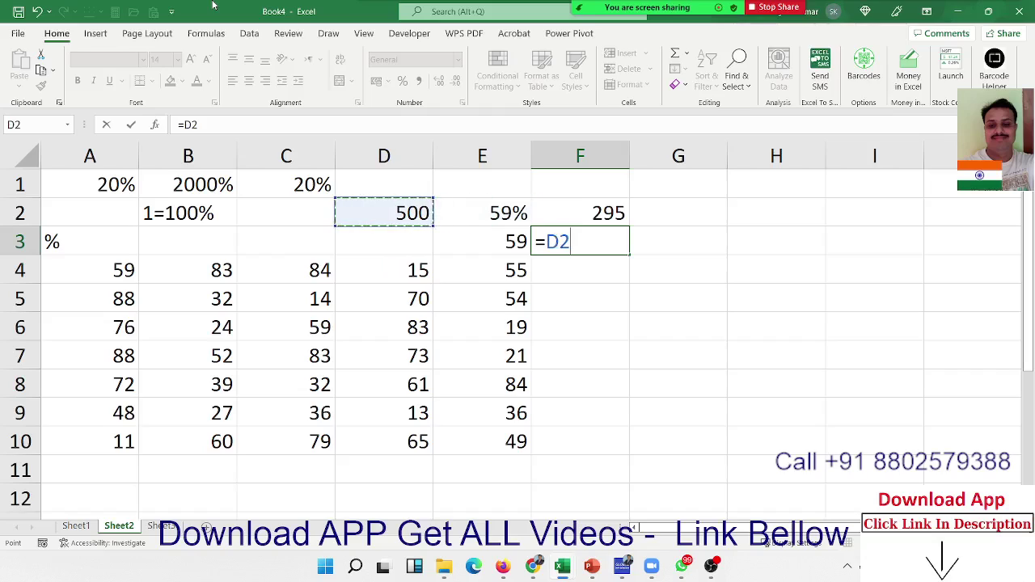
pyautogui.write('*')
pyautogui.press('Left')
pyautogui.press('Return')
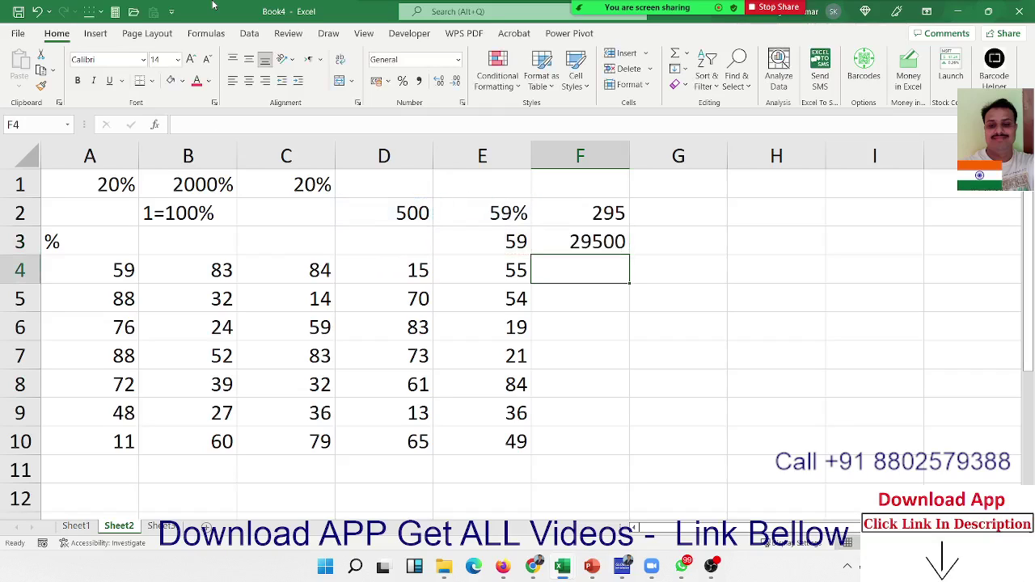
# - Change F3 to =D2*E3/100 so it also shows 295
pyautogui.press('Up')
pyautogui.press('F2')
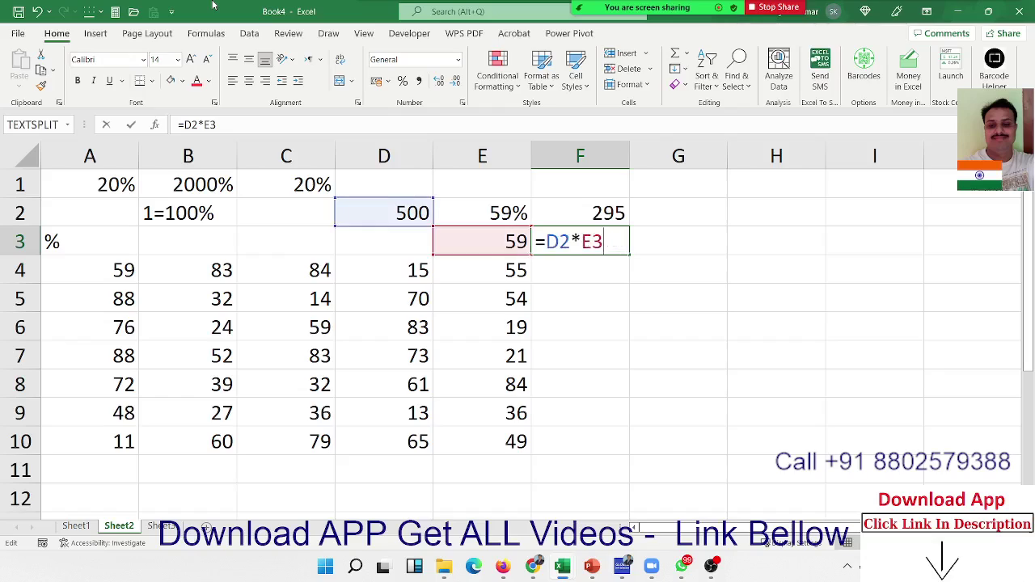
pyautogui.write('/100')
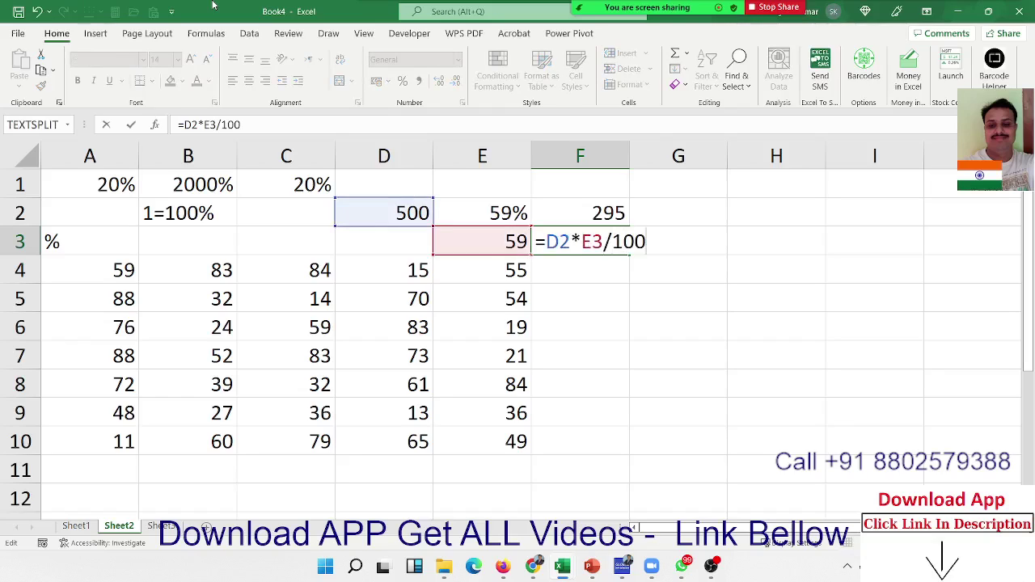
pyautogui.press('Return')
pyautogui.press('Up')
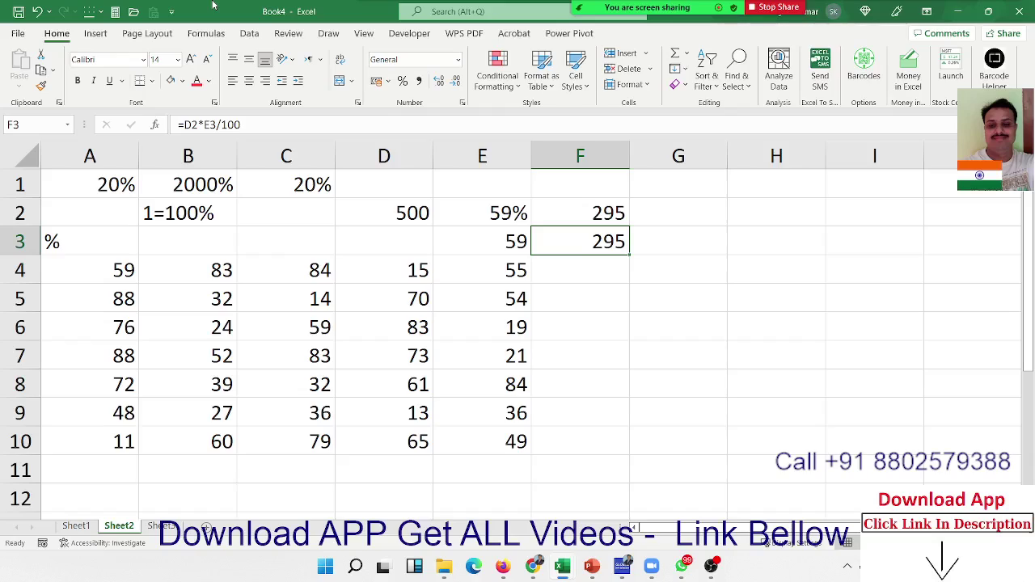
pyautogui.press('F2')
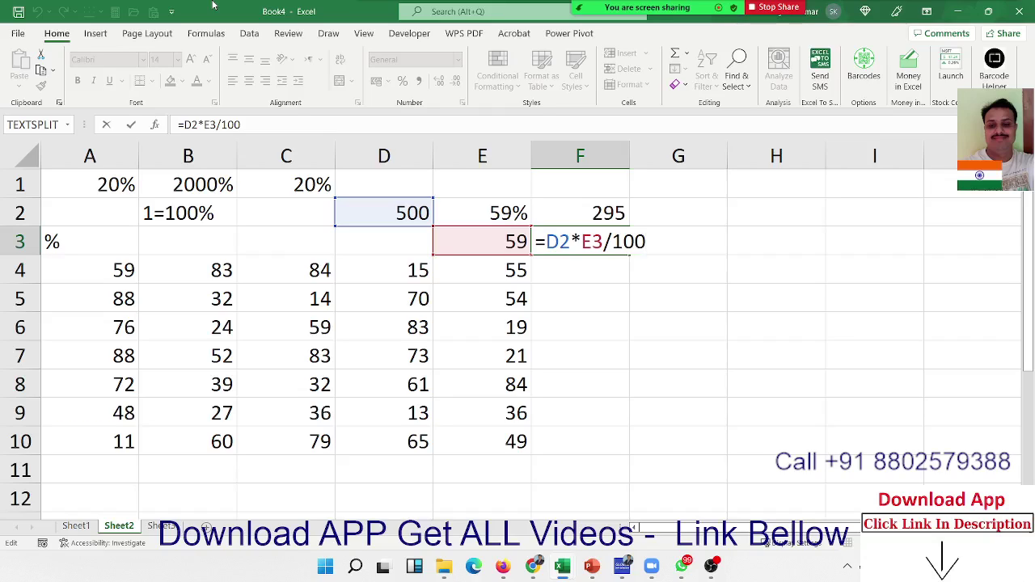
pyautogui.press('Return')
pyautogui.press('Down')
pyautogui.press('Left')
pyautogui.press('Left')
pyautogui.press('Left')
pyautogui.press('Left')
pyautogui.press('Left')
pyautogui.press('Up')
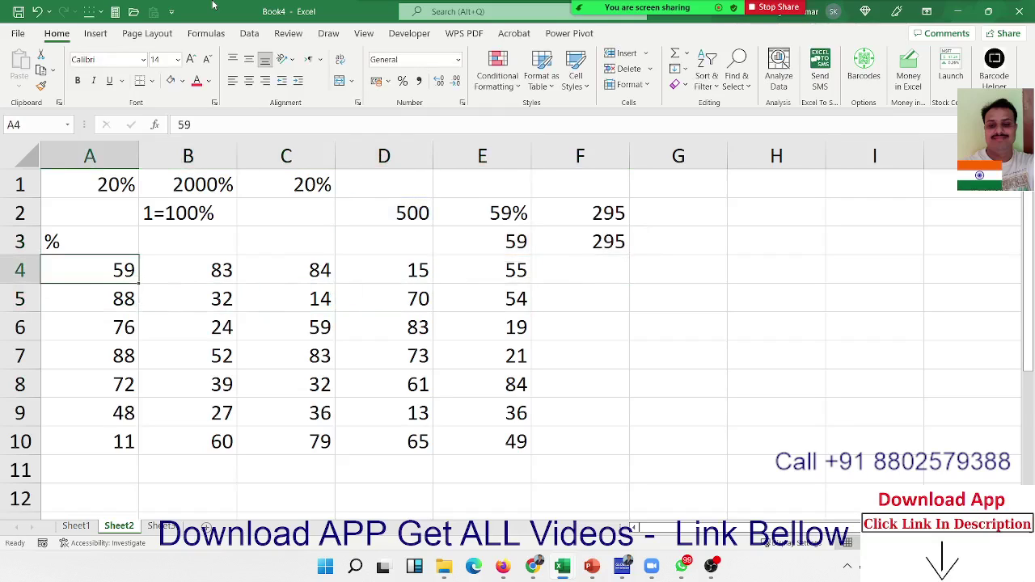
pyautogui.hotkey('ctrl', 'shift', 'Right')
pyautogui.hotkey('ctrl', 'shift', 'Down')
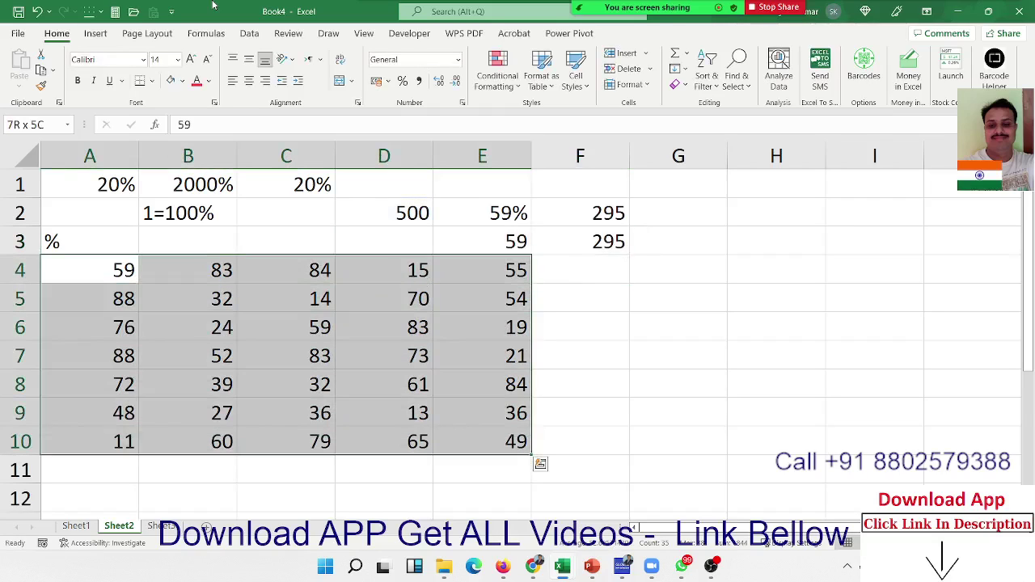
pyautogui.press('Down')
pyautogui.press('Up')
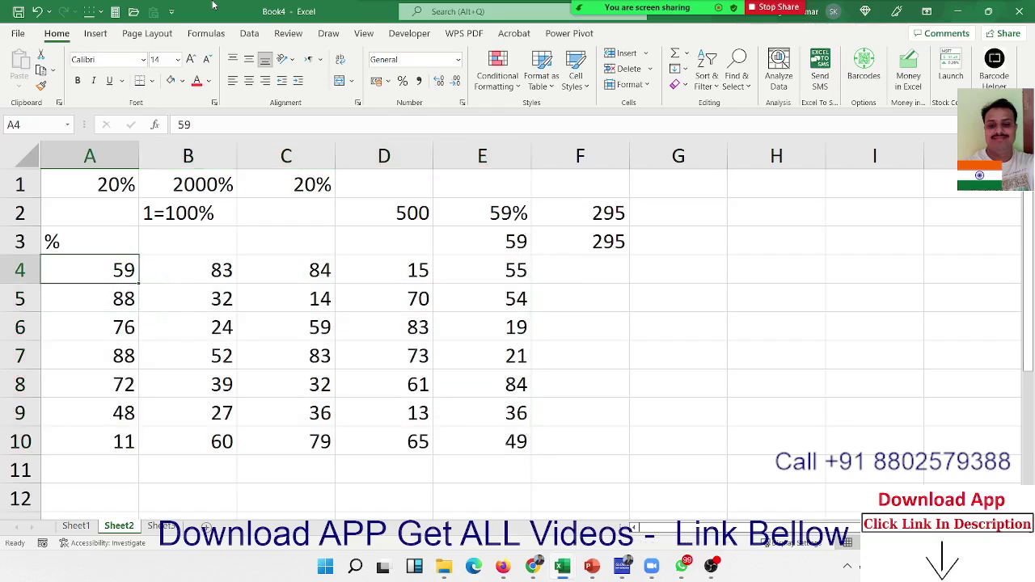
pyautogui.click(194, 125)
pyautogui.write('%')
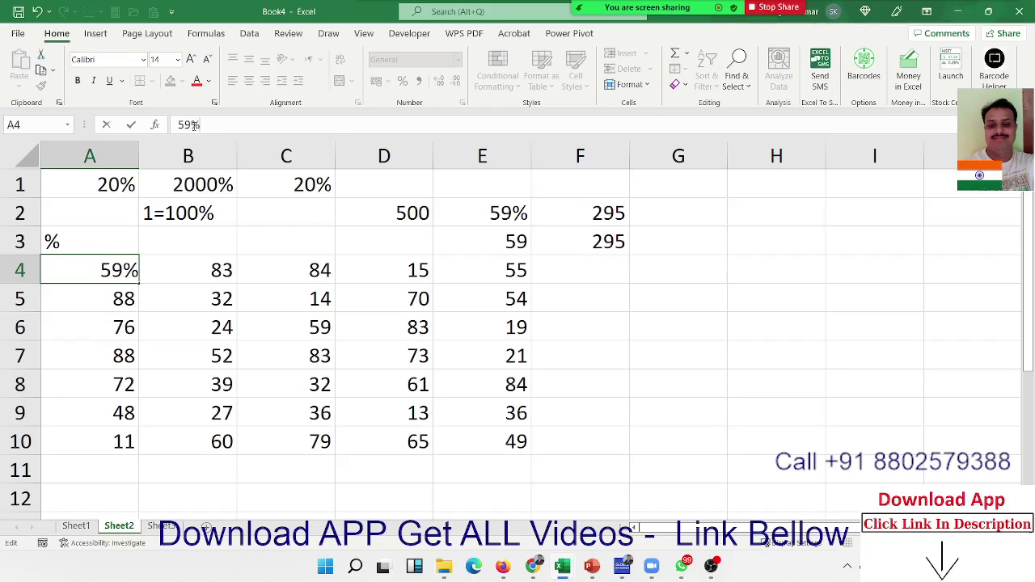
pyautogui.press('Return')
pyautogui.click(194, 126)
pyautogui.click(194, 126)
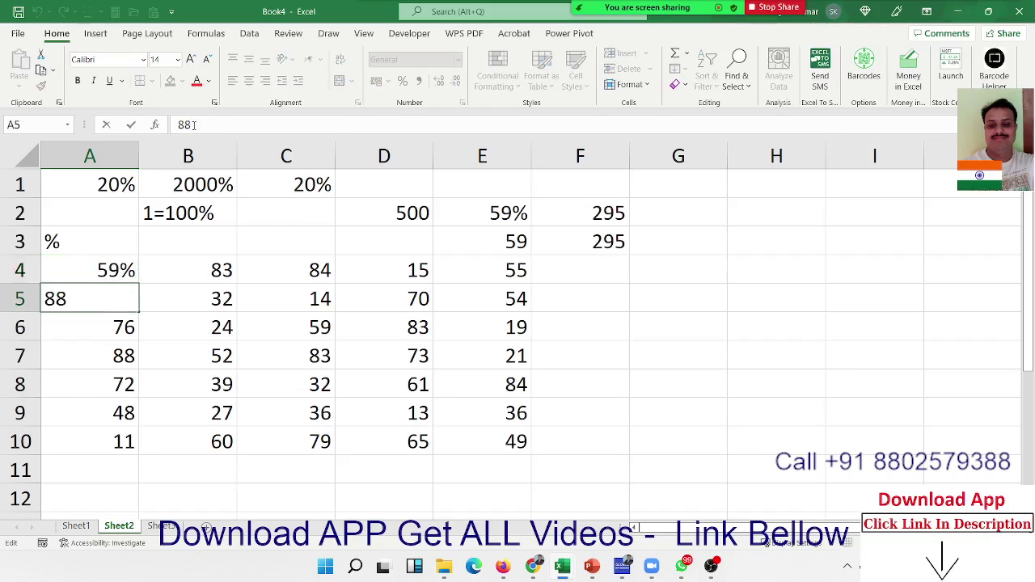
pyautogui.write('%')
pyautogui.press('Return')
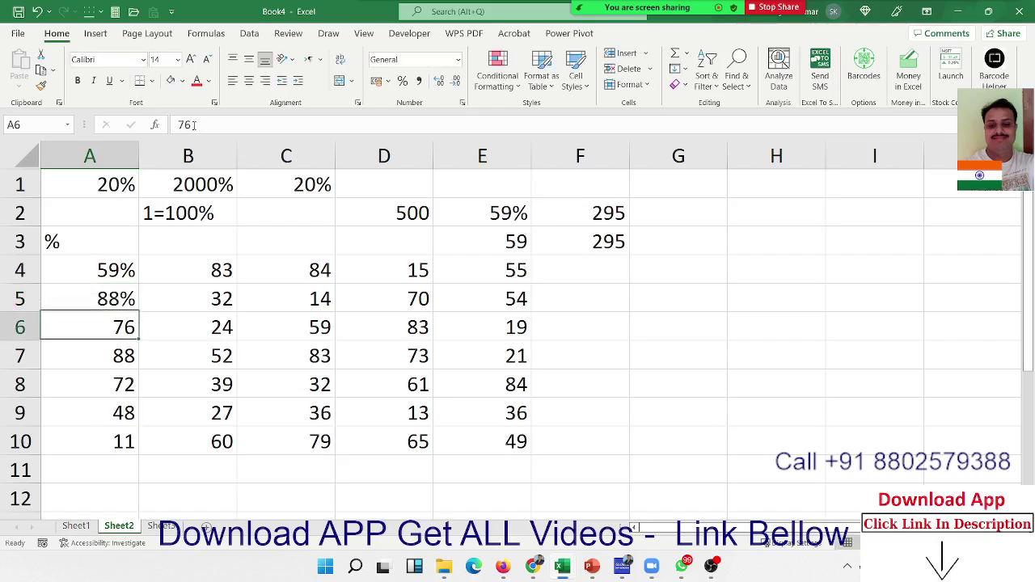
pyautogui.hotkey('ctrl', 'z')
pyautogui.hotkey('ctrl', 'z')
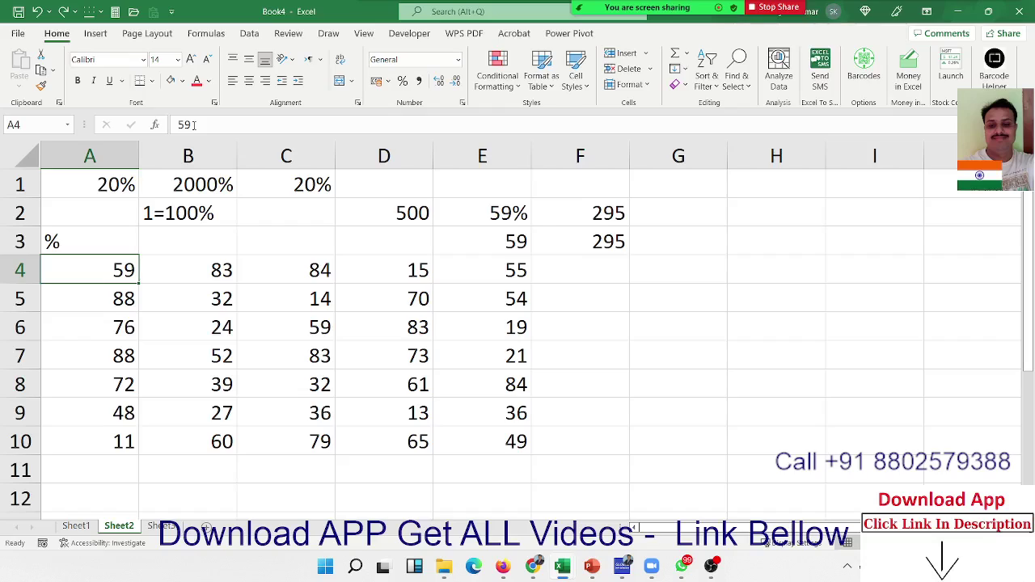
pyautogui.write('0')
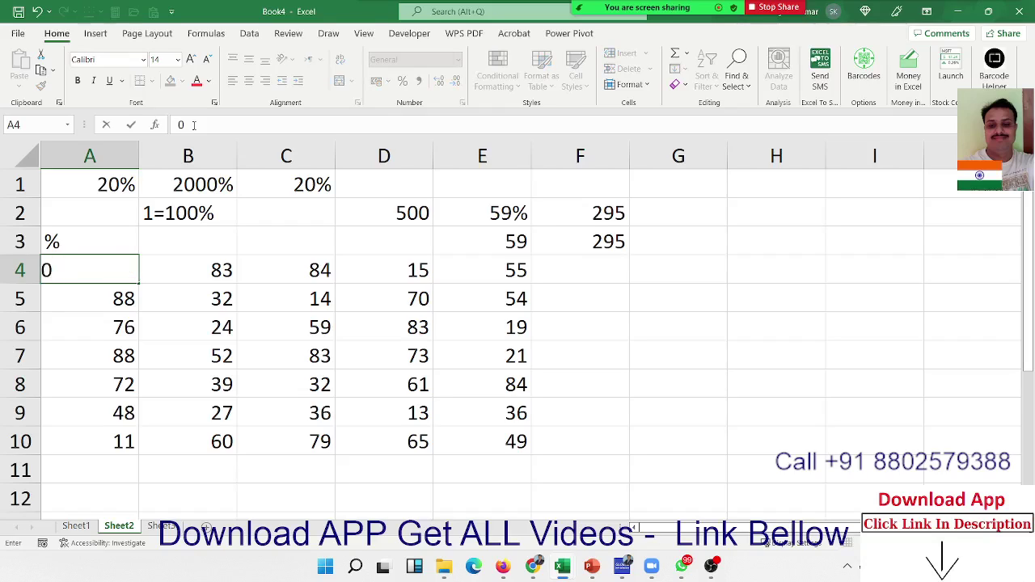
pyautogui.press('Return')
pyautogui.press('Up')
pyautogui.write('0.')
pyautogui.write('59')
pyautogui.hotkey('ctrl', 'Return')
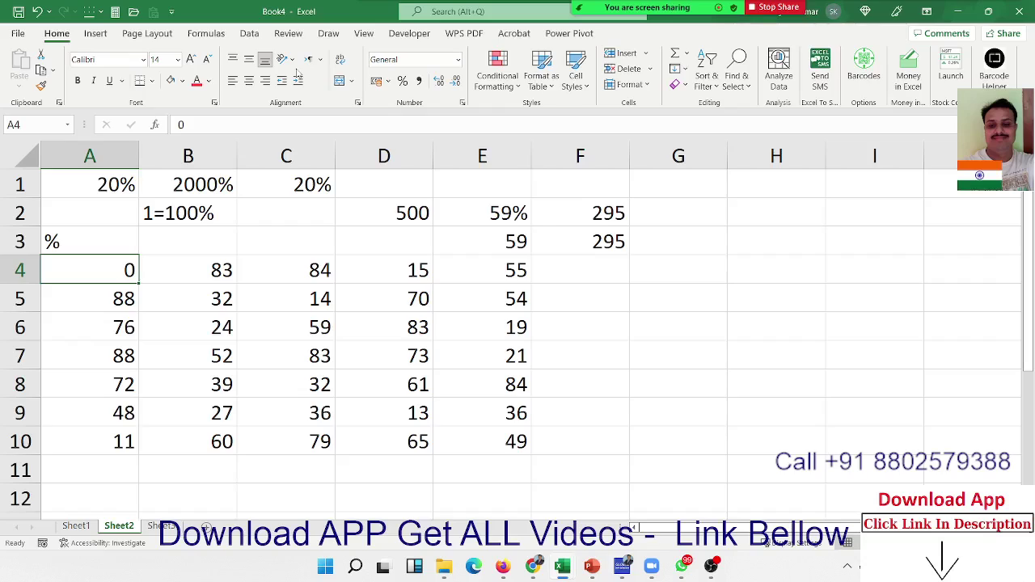
pyautogui.hotkey('ctrl', 'z')
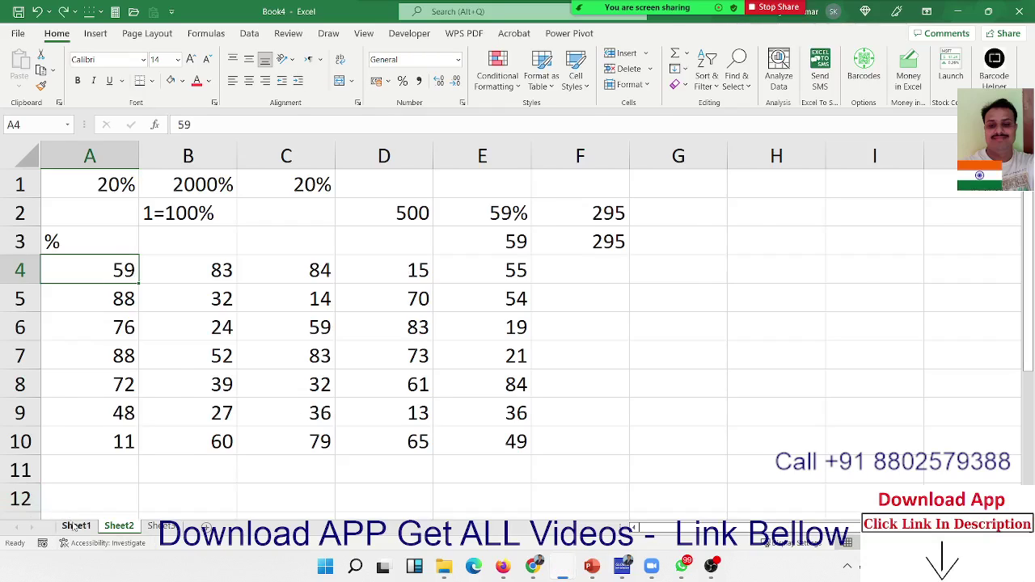
pyautogui.click(76, 526)
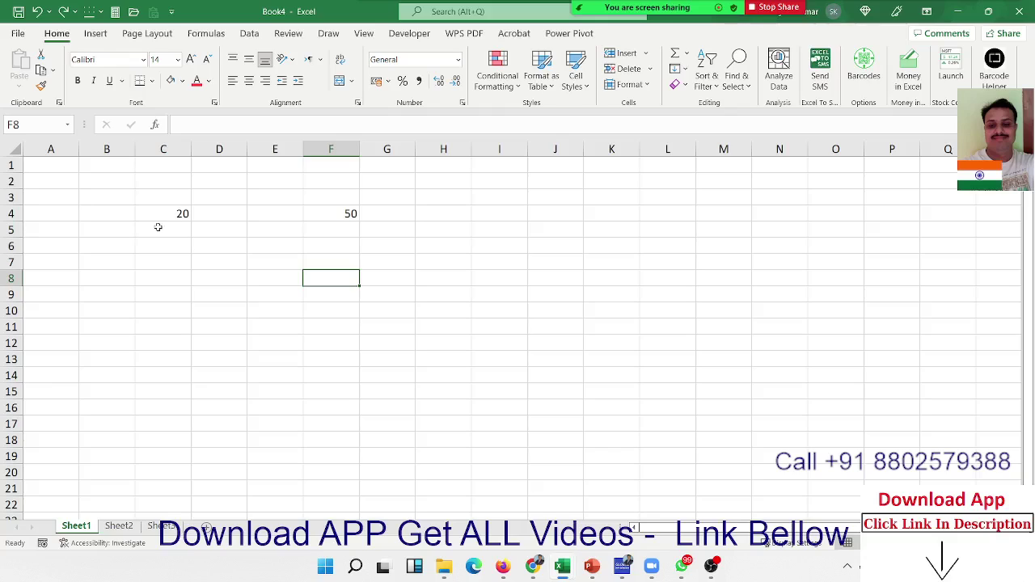
# - On Sheet2, enter 100 in H5 and copy it
pyautogui.click(128, 528)
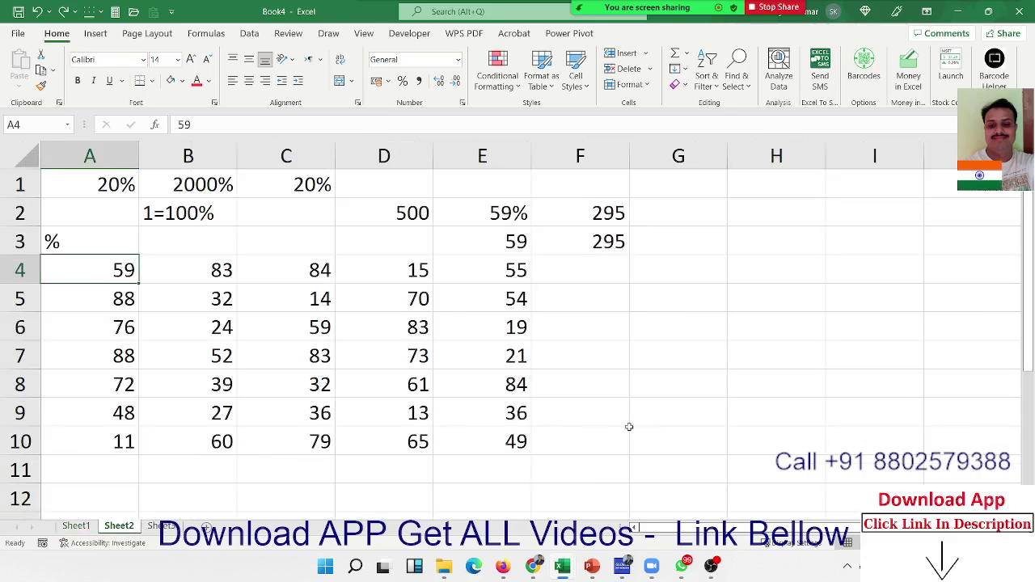
pyautogui.click(778, 299)
pyautogui.write('100')
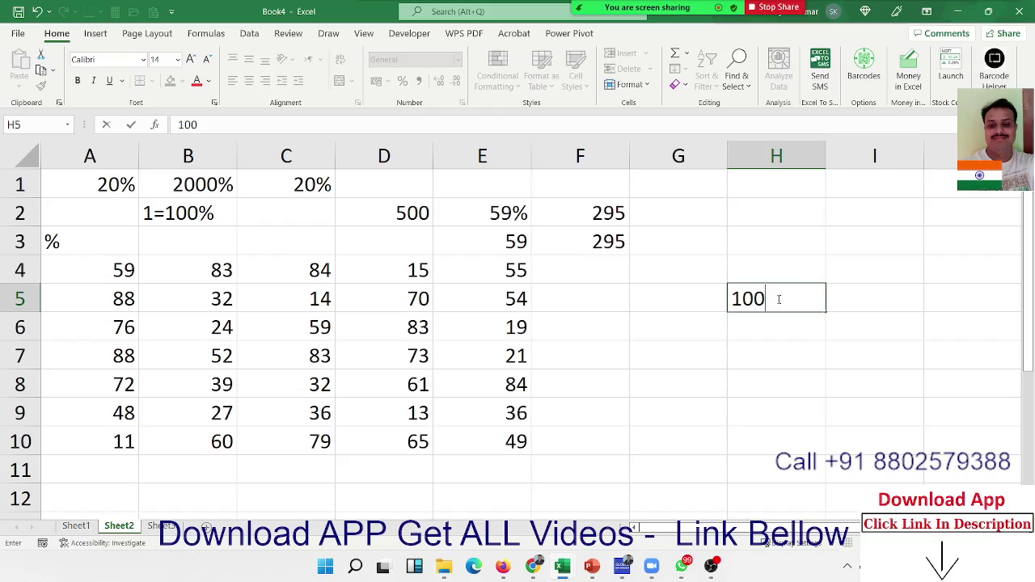
pyautogui.press('Return')
pyautogui.click(778, 299)
pyautogui.hotkey('ctrl', 'c')
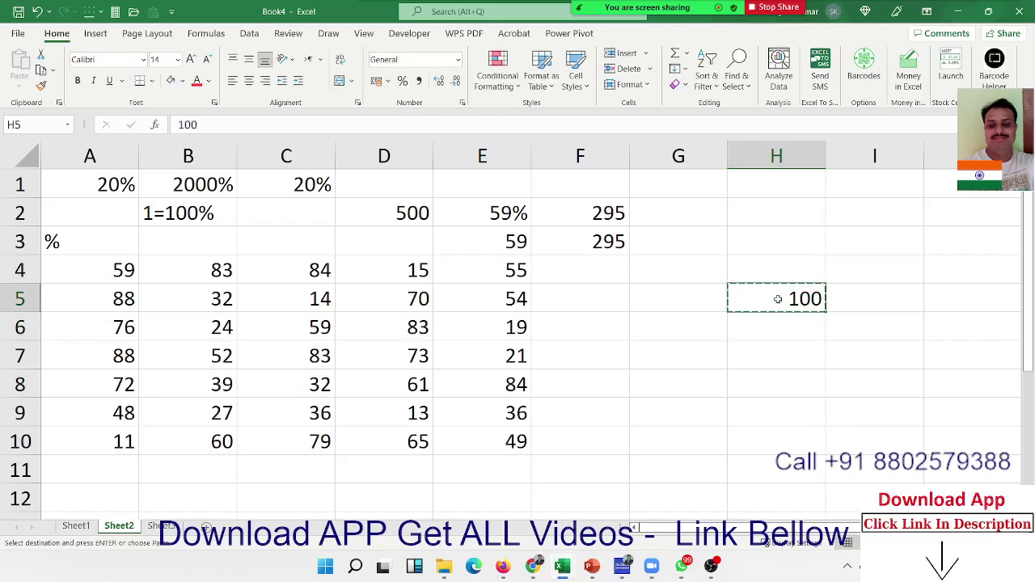
# - Paste Special Divide the A4:E10 grid by 100 and apply Percent Style
pyautogui.click(116, 276)
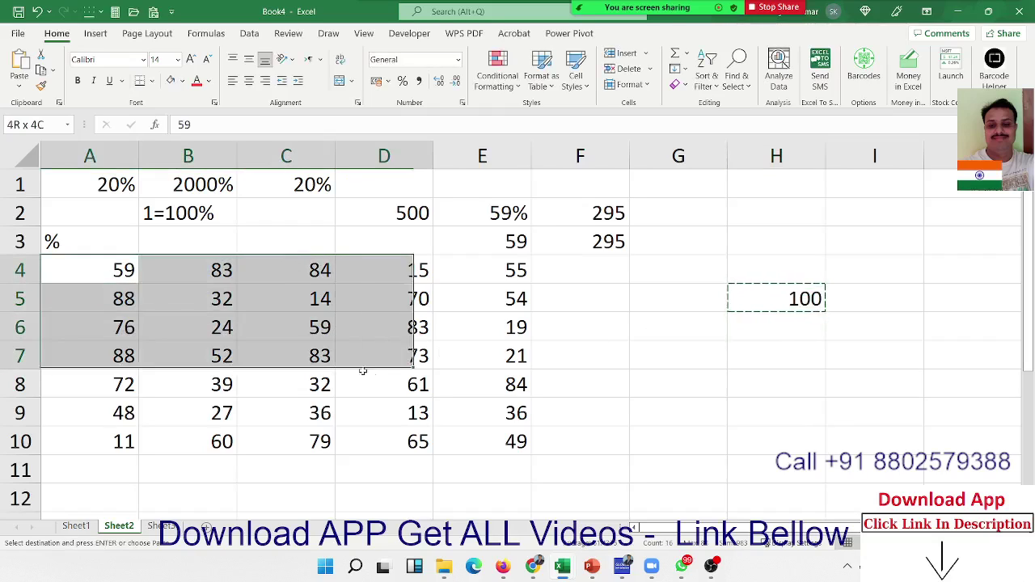
pyautogui.moveTo(117, 277); pyautogui.dragTo(517, 443)
pyautogui.rightClick(438, 377)
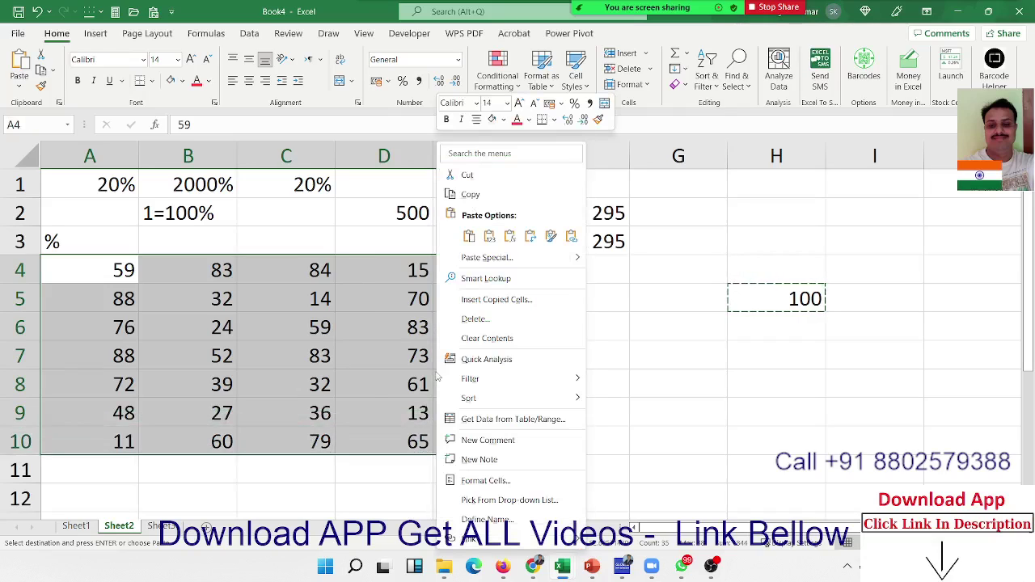
pyautogui.click(489, 257)
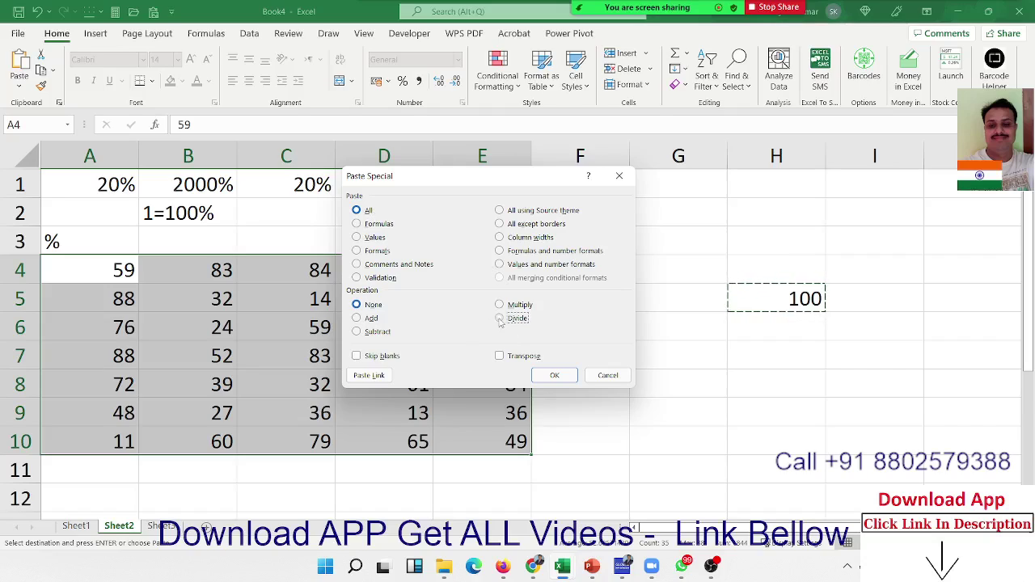
pyautogui.click(500, 318)
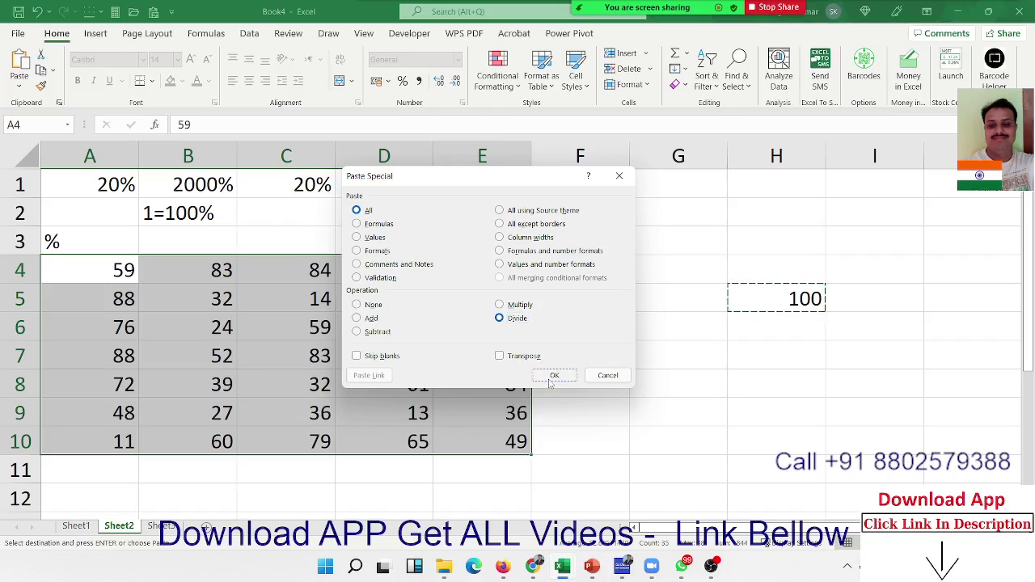
pyautogui.click(553, 377)
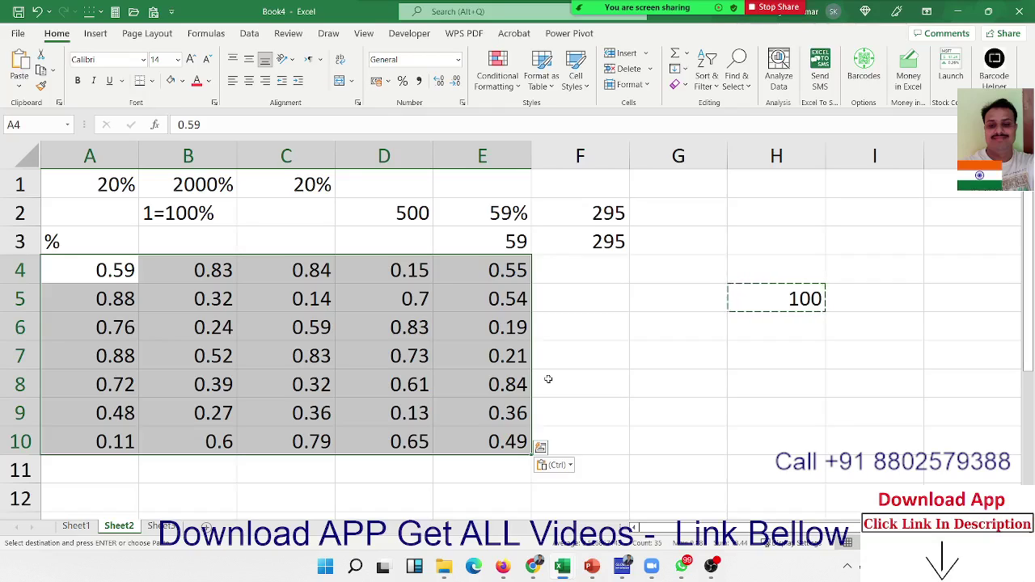
pyautogui.click(402, 82)
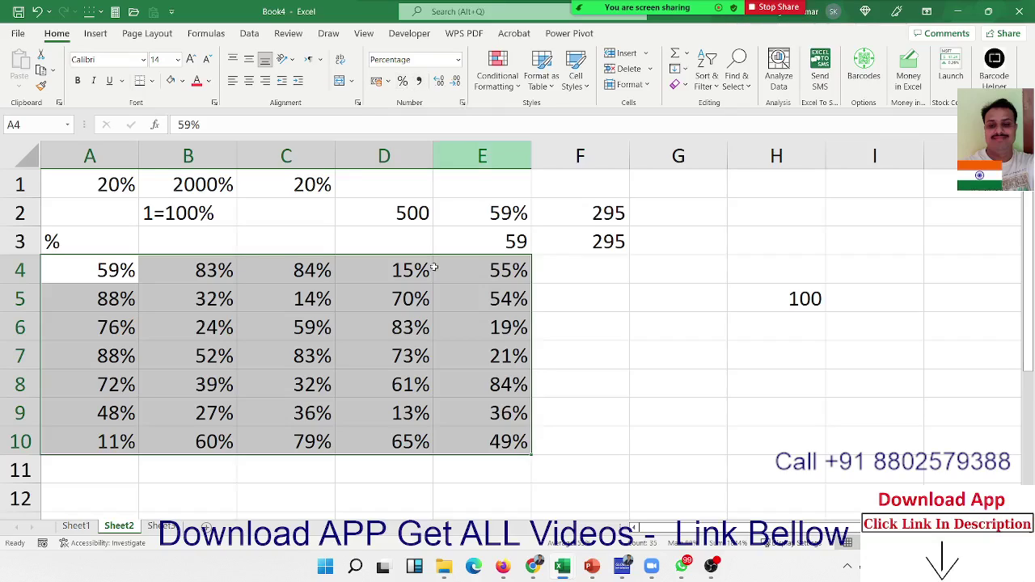
pyautogui.click(81, 526)
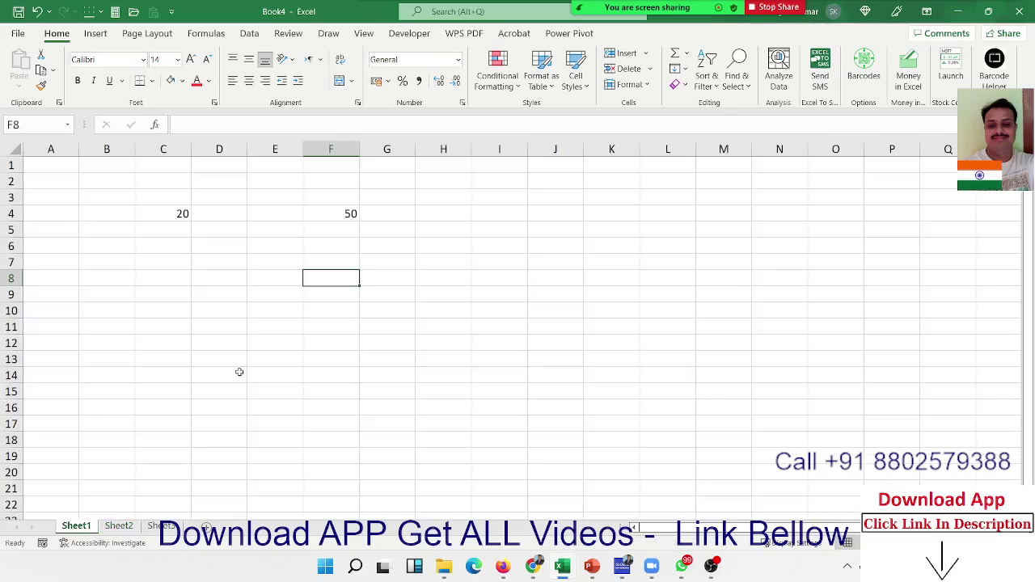
pyautogui.moveTo(174, 212); pyautogui.dragTo(342, 255)
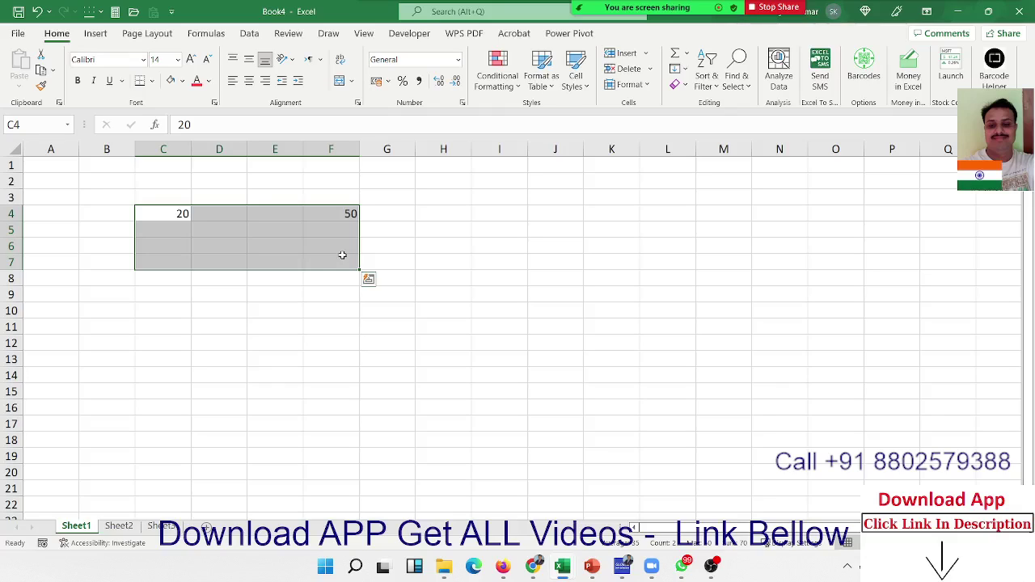
pyautogui.hotkey('ctrl', 'q')
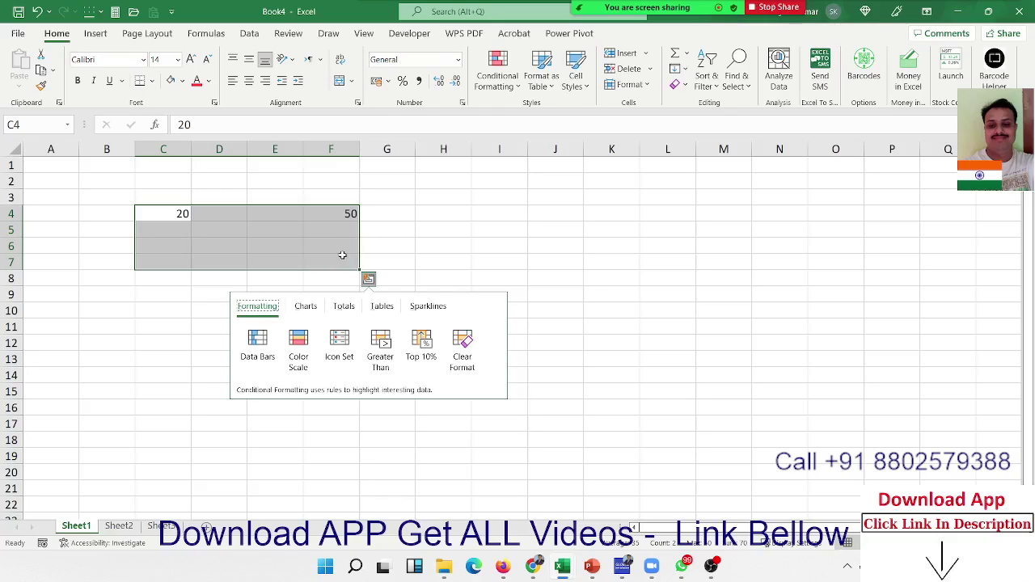
pyautogui.click(342, 256)
pyautogui.click(121, 527)
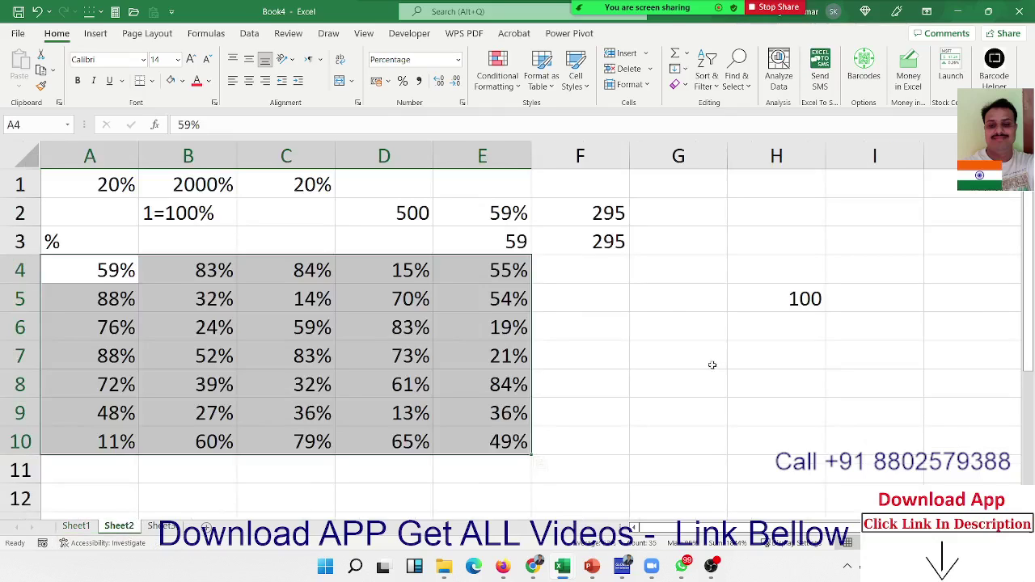
# - Select A1:H11 on Sheet2, deselect at B8, then move to the empty Sheet3
pyautogui.moveTo(566, 16)
pyautogui.moveTo(774, 469)
pyautogui.mouseDown()
pyautogui.moveTo(699, 372)
pyautogui.moveTo(20, 188)
pyautogui.mouseUp()
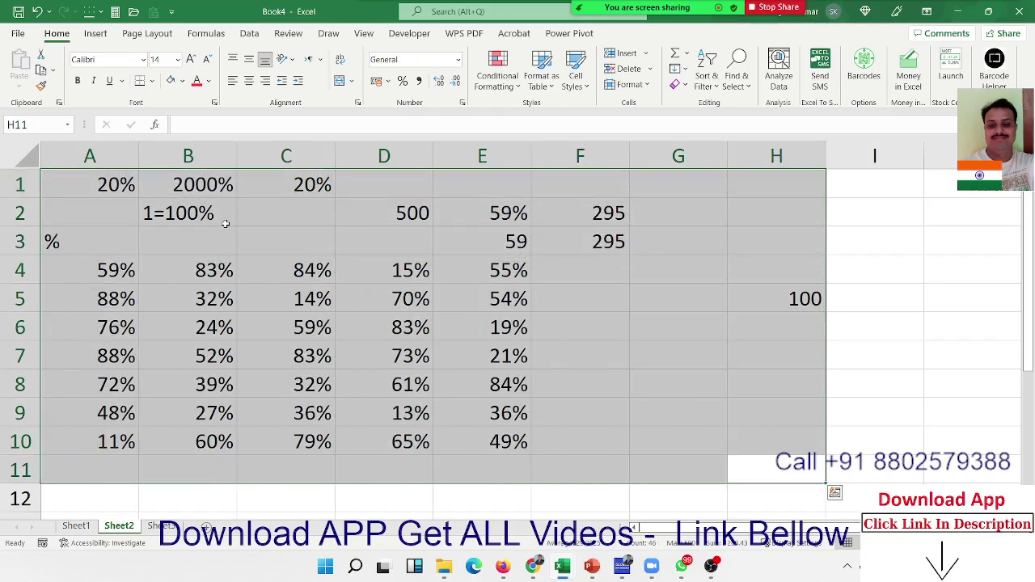
pyautogui.click(215, 377)
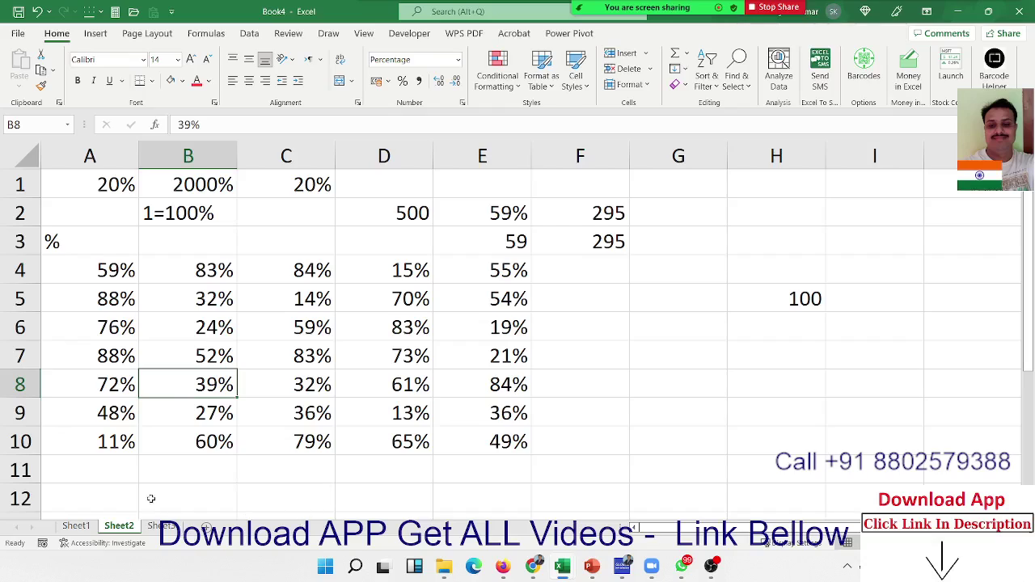
pyautogui.click(161, 526)
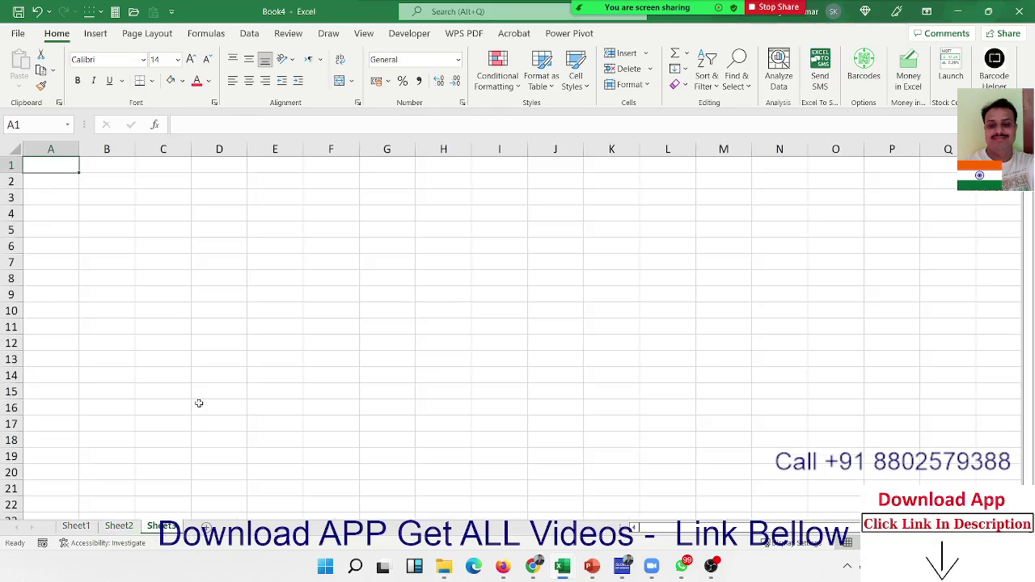
# - Type the title 'Advanced Excel with Formulas' into C2
pyautogui.click(175, 185)
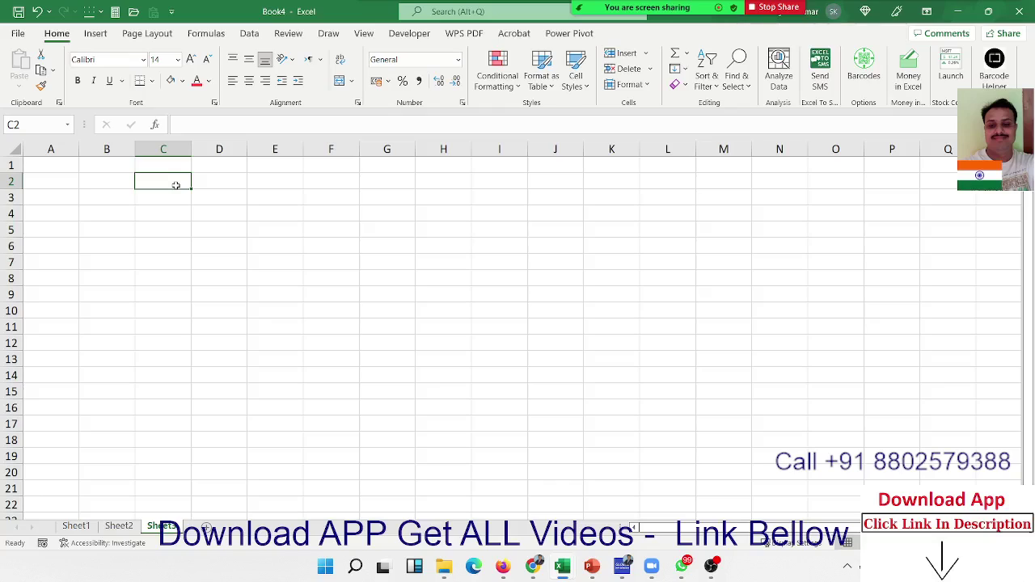
pyautogui.write('Ad')
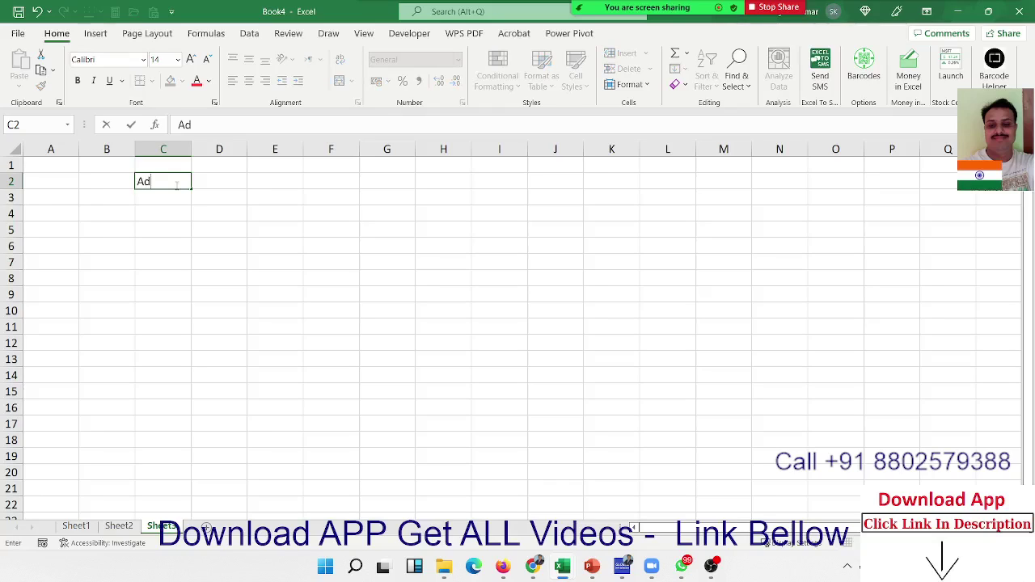
pyautogui.write('vanced Exce')
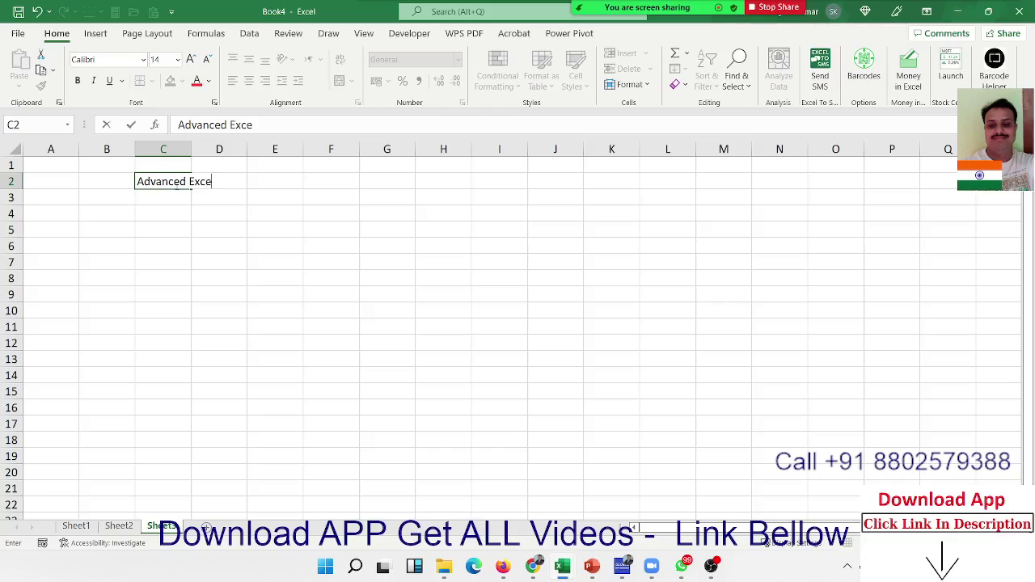
pyautogui.write('lk')
pyautogui.press('BackSpace')
pyautogui.write('wit')
pyautogui.write('h For')
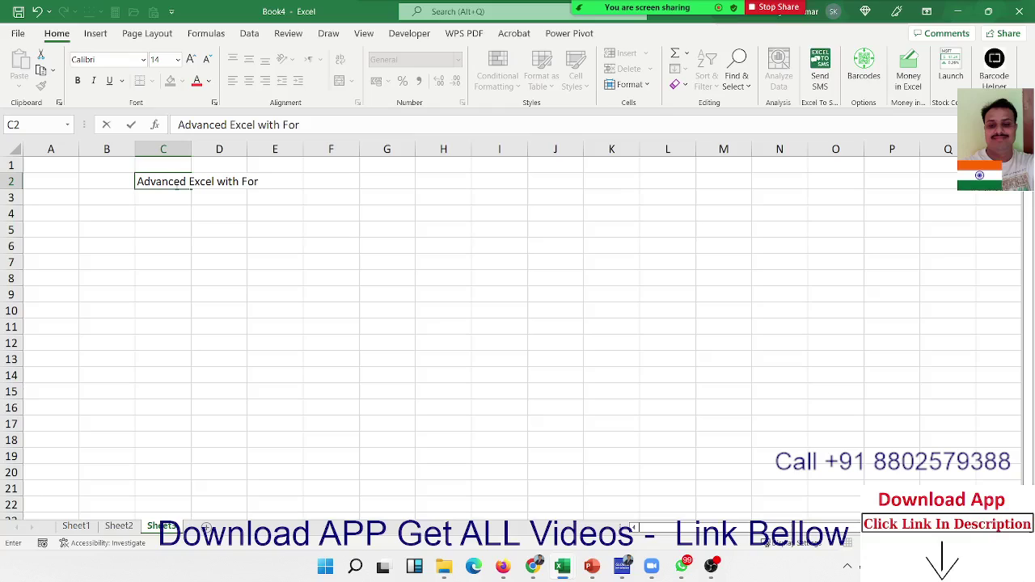
pyautogui.write('mulas')
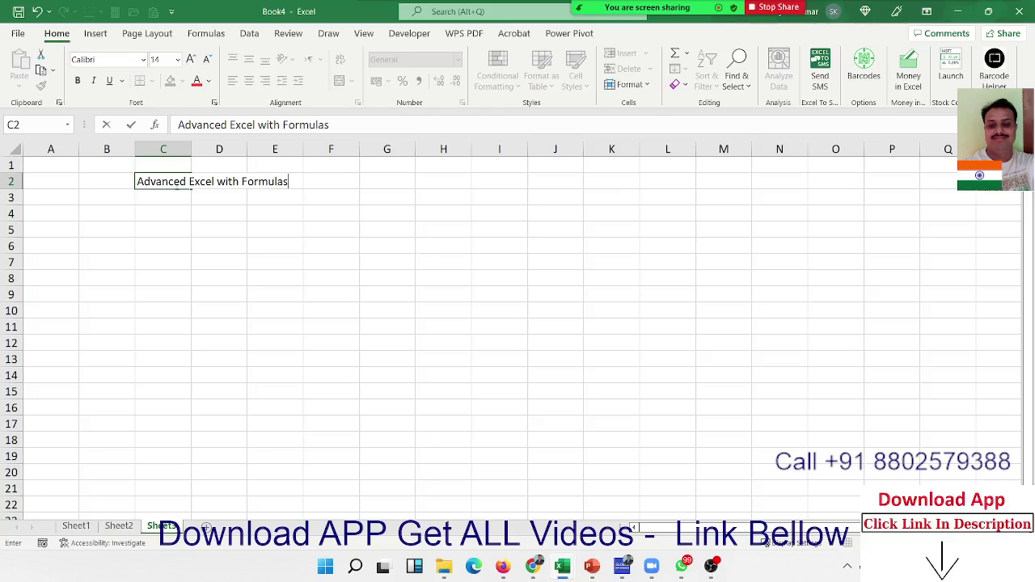
pyautogui.press('Return')
pyautogui.press('Right')
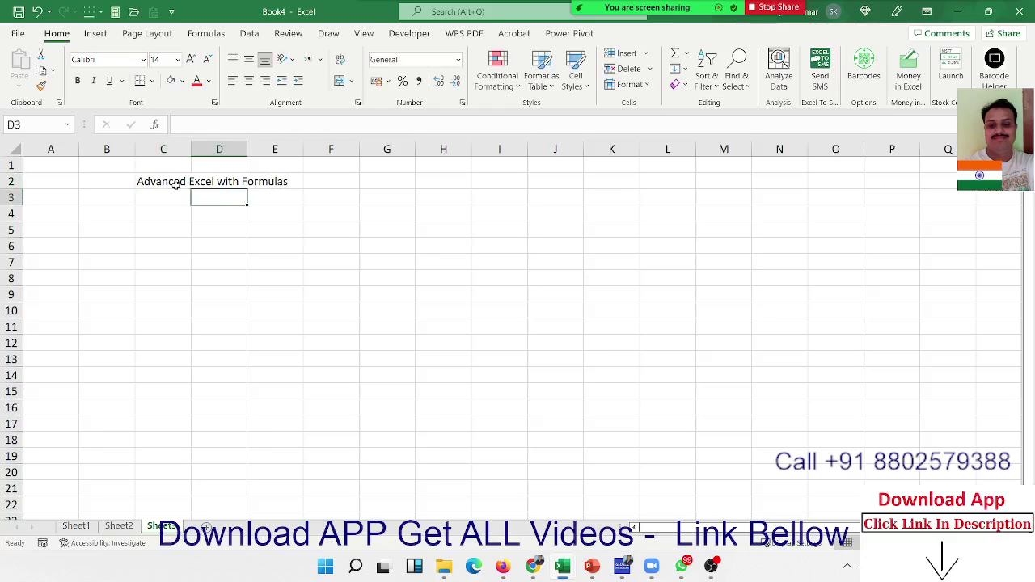
pyautogui.press('Right')
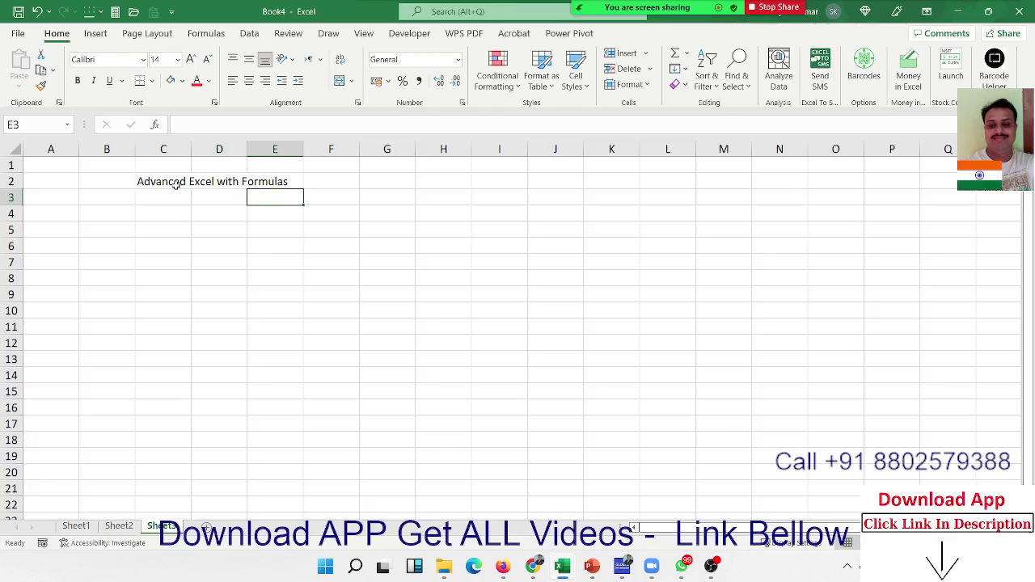
pyautogui.click(176, 184)
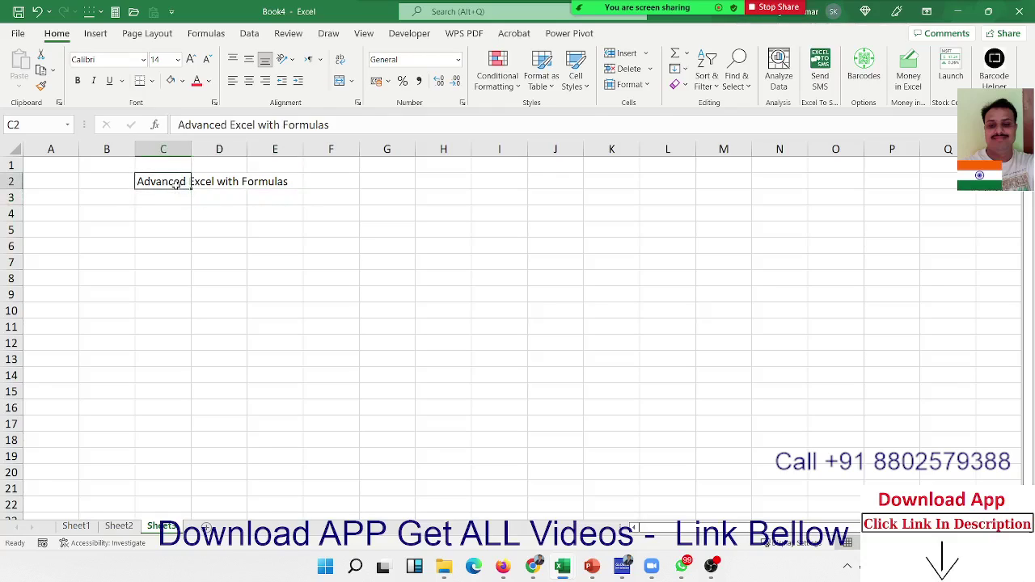
pyautogui.press('Down')
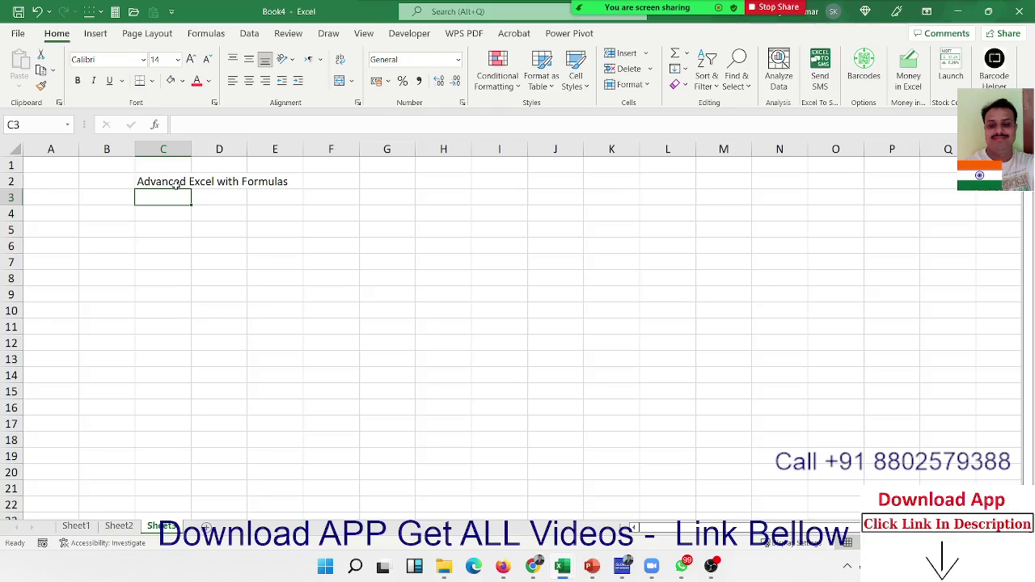
# - Browse the Insert, Page Layout, Formulas, Data and Review ribbon tabs, then select C8
pyautogui.click(97, 36)
pyautogui.click(147, 34)
pyautogui.click(204, 34)
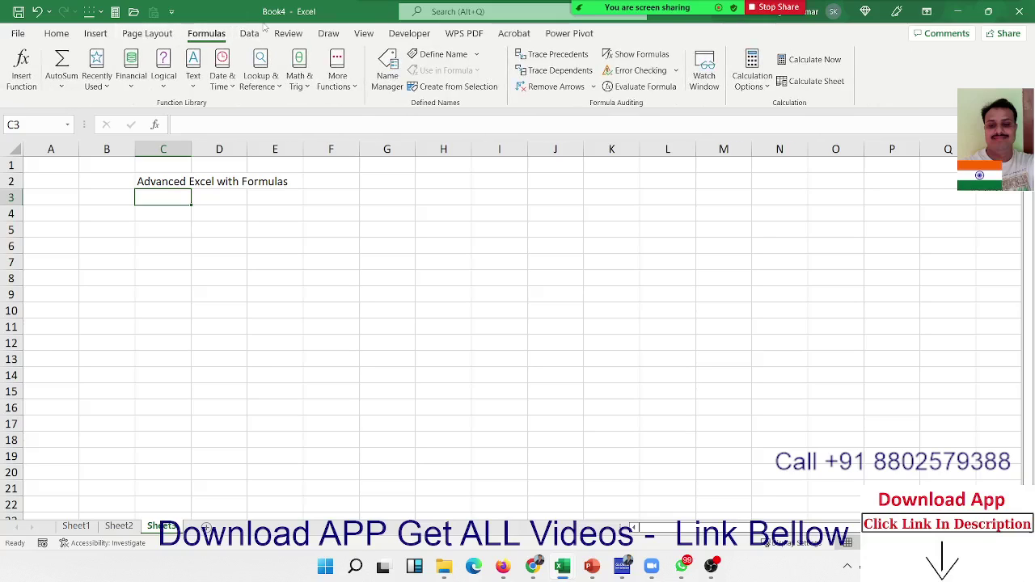
pyautogui.click(249, 34)
pyautogui.click(288, 34)
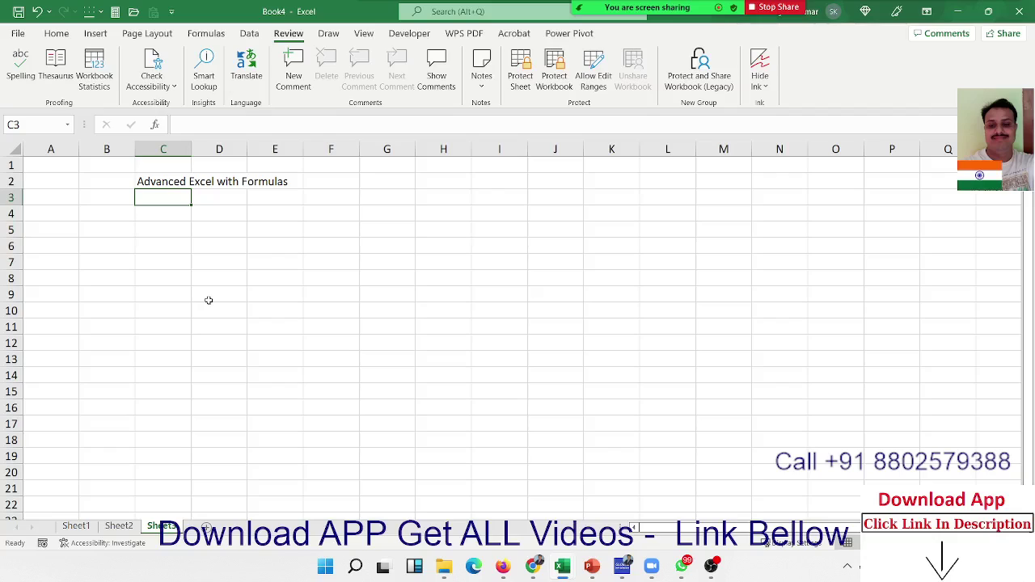
pyautogui.click(172, 273)
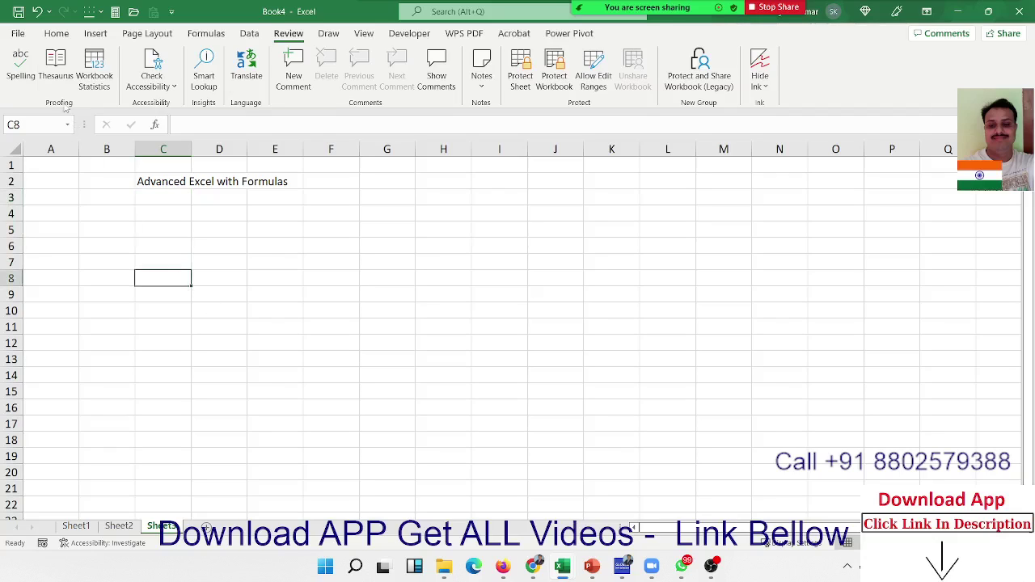
# - Open the existing DA-Sales workbook from the Open page
pyautogui.click(17, 33)
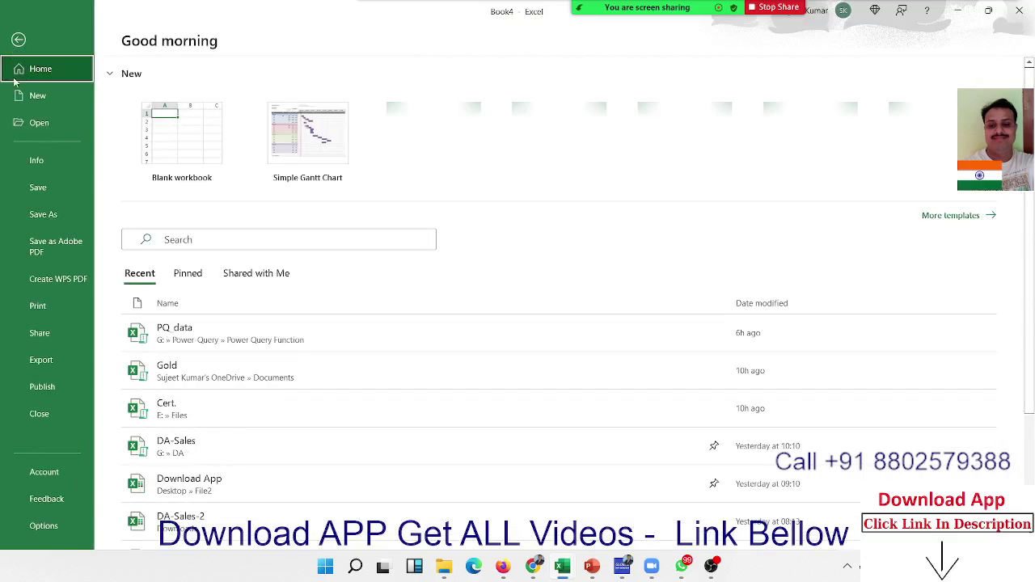
pyautogui.click(28, 124)
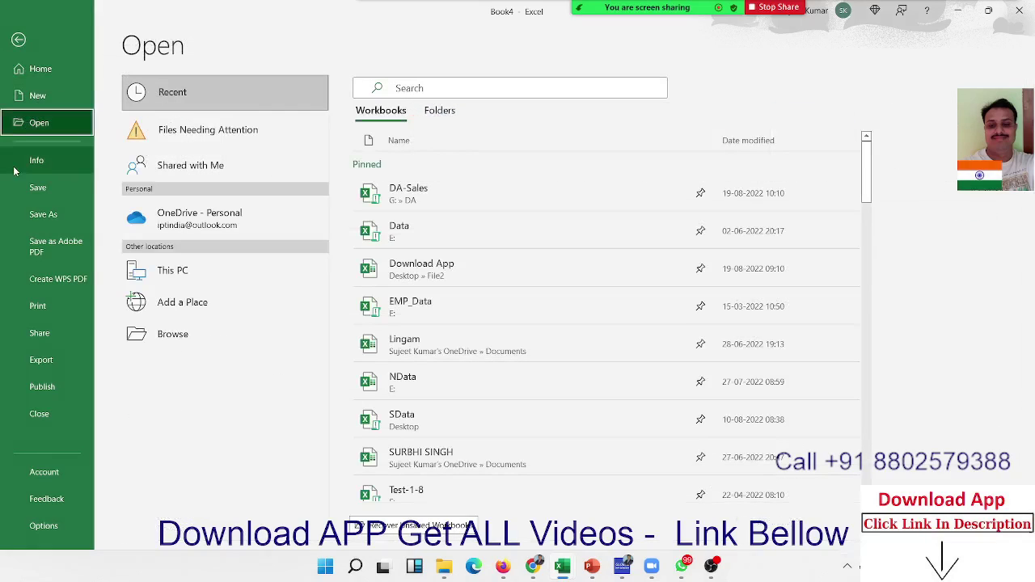
pyautogui.click(461, 194)
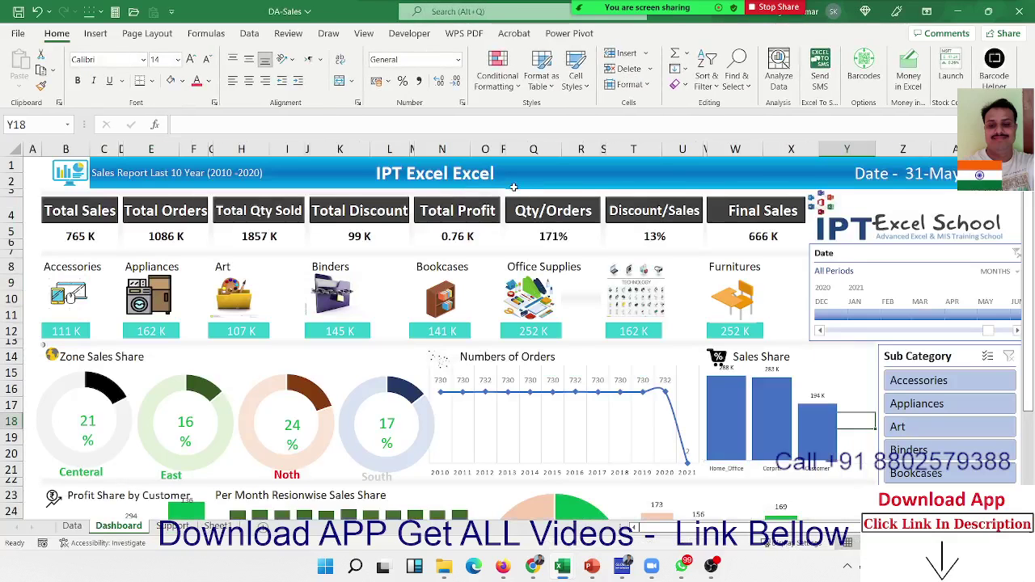
pyautogui.scroll(-4, 704, 238)
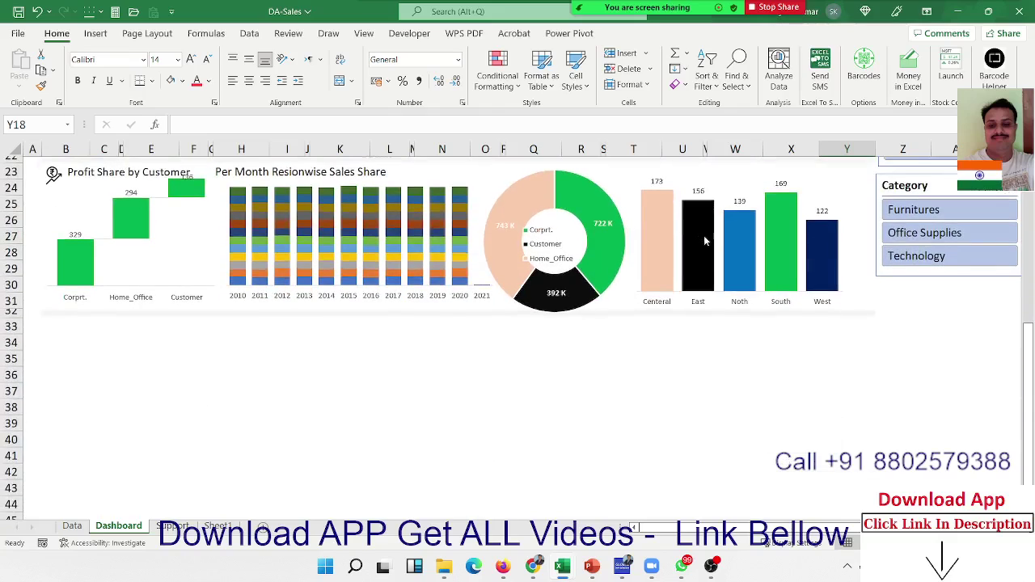
pyautogui.scroll(8, 705, 238)
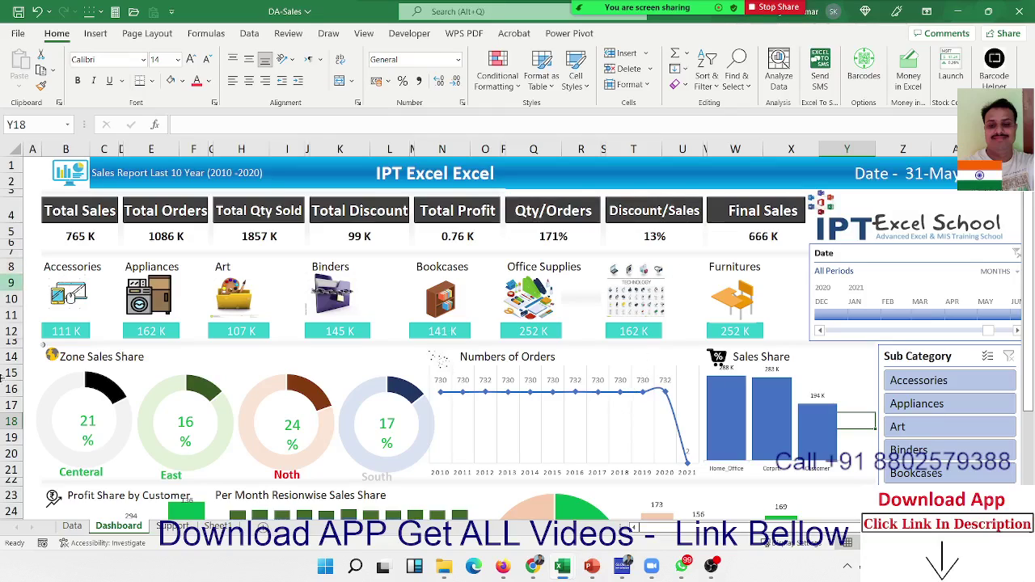
# - Look over the order and sales values on the Data sheet, return to the Dashboard, then close DA-Sales
pyautogui.click(72, 526)
pyautogui.moveTo(117, 304); pyautogui.dragTo(238, 354)
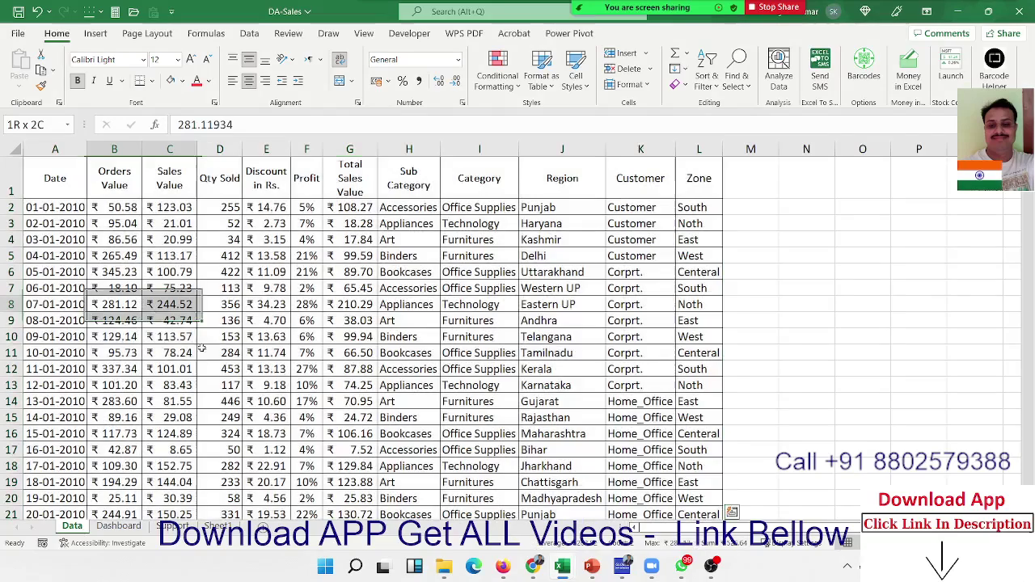
pyautogui.click(121, 527)
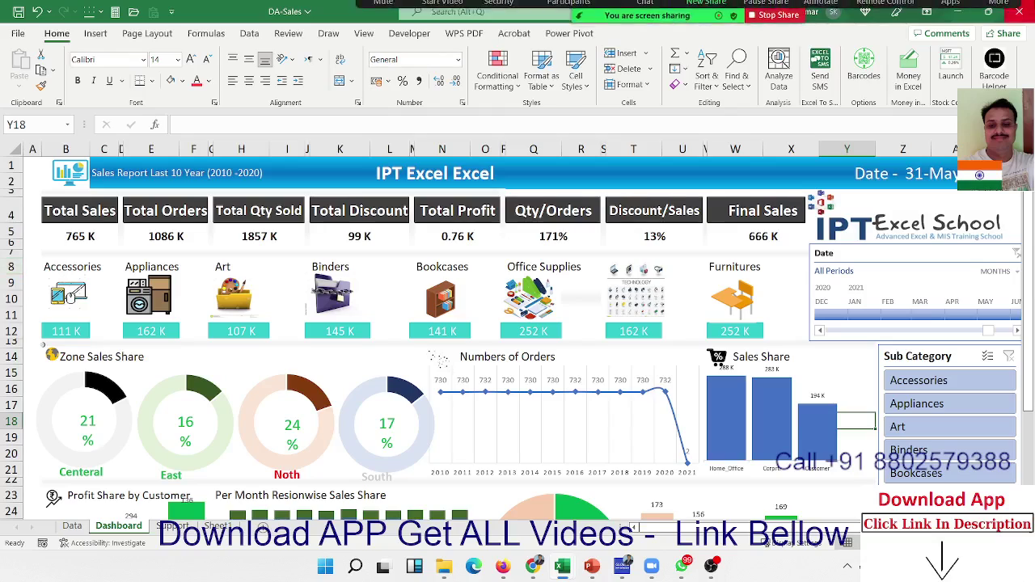
pyautogui.moveTo(1030, 14)
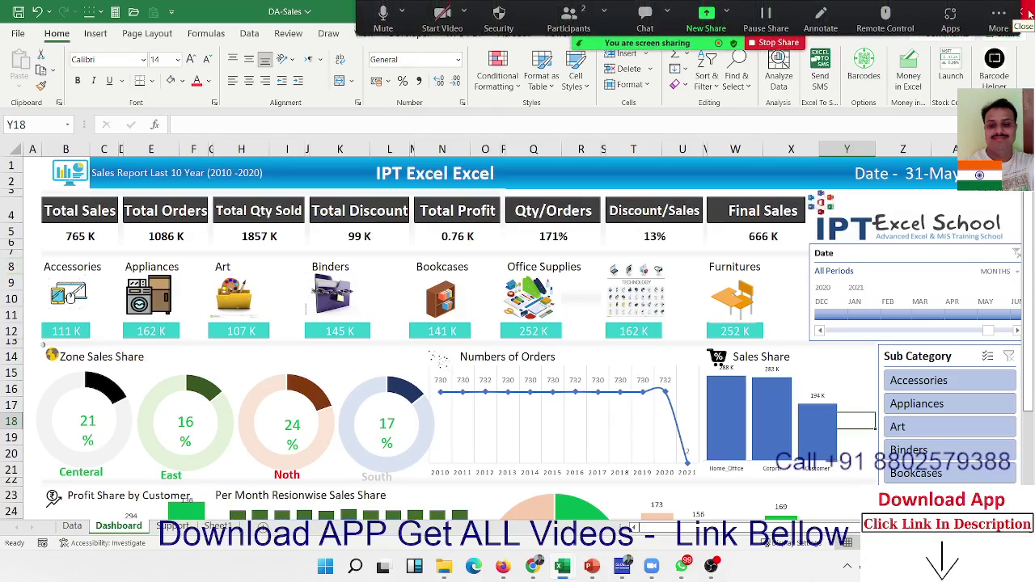
pyautogui.click(1025, 11)
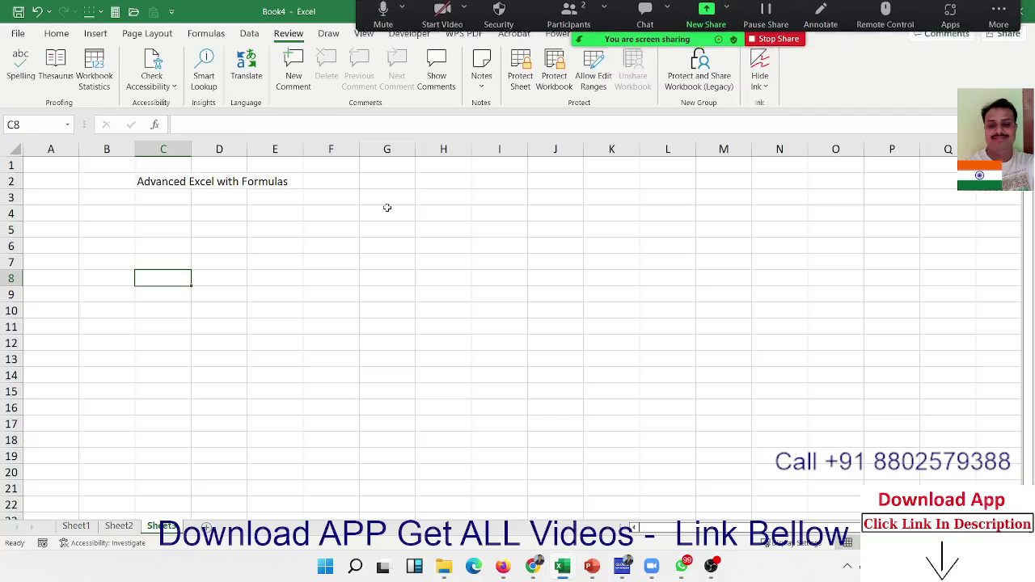
pyautogui.click(191, 213)
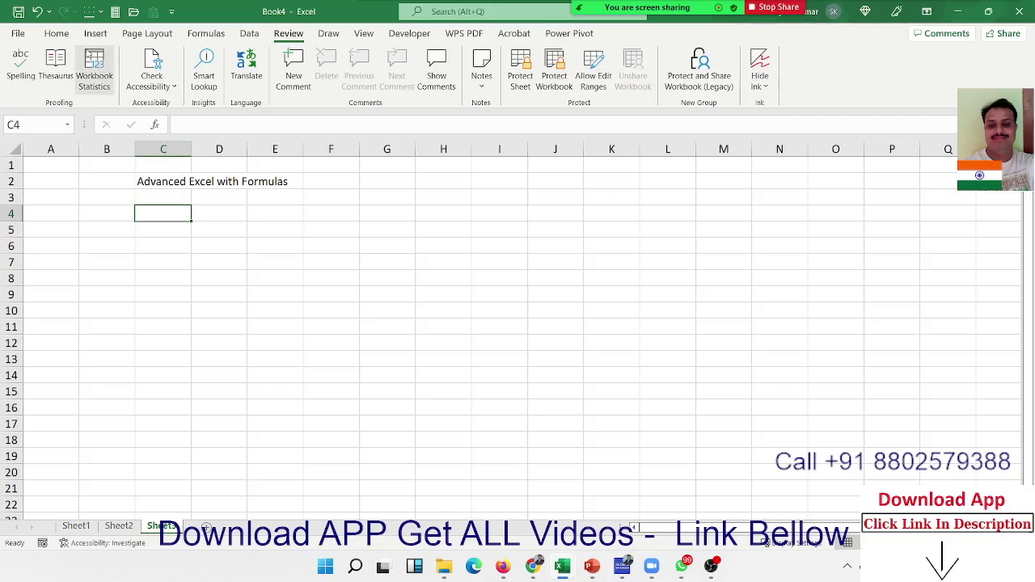
pyautogui.click(57, 32)
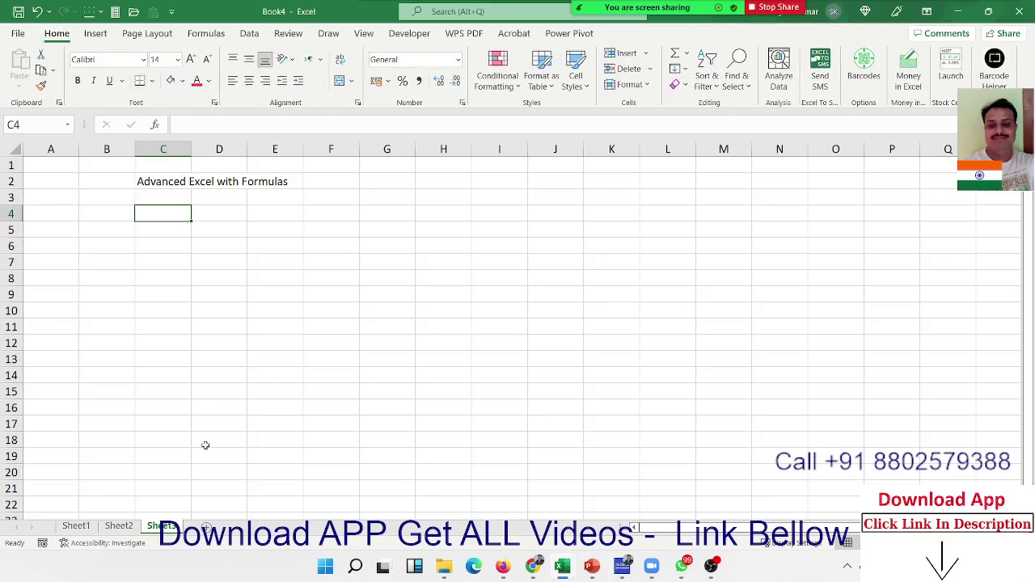
pyautogui.click(92, 528)
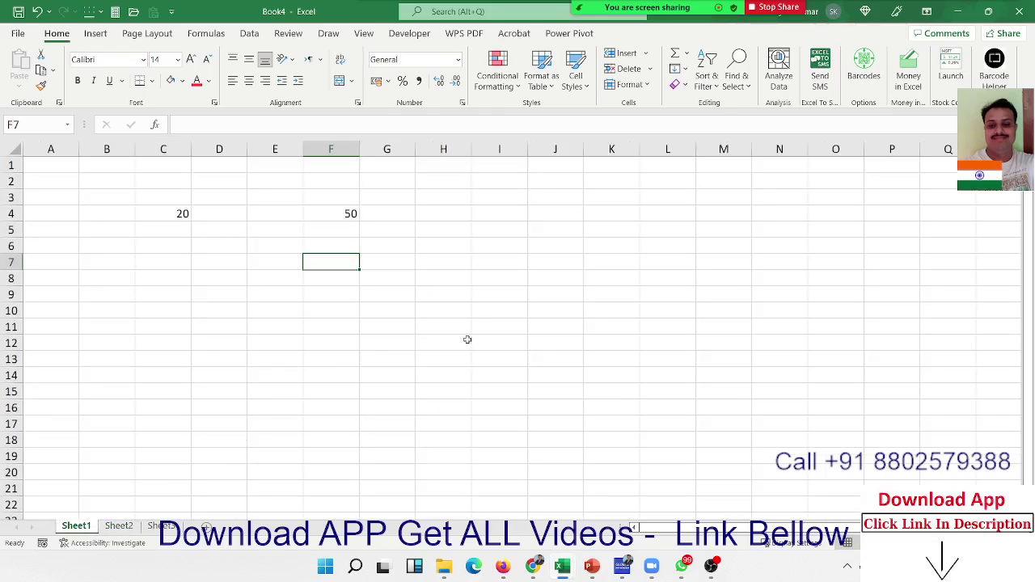
pyautogui.moveTo(499, 326); pyautogui.dragTo(129, 220)
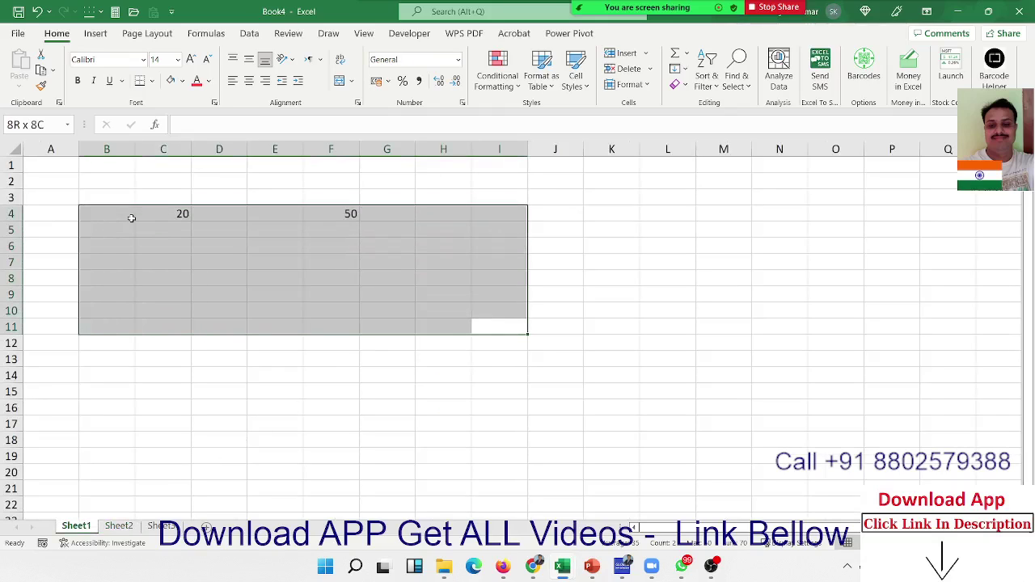
pyautogui.click(119, 525)
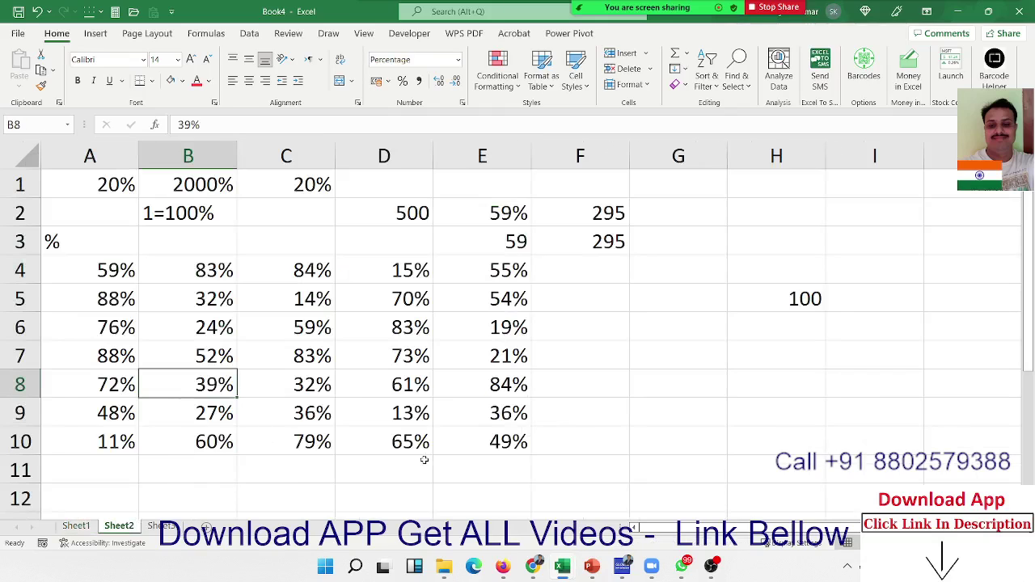
pyautogui.moveTo(423, 458); pyautogui.dragTo(3, 188)
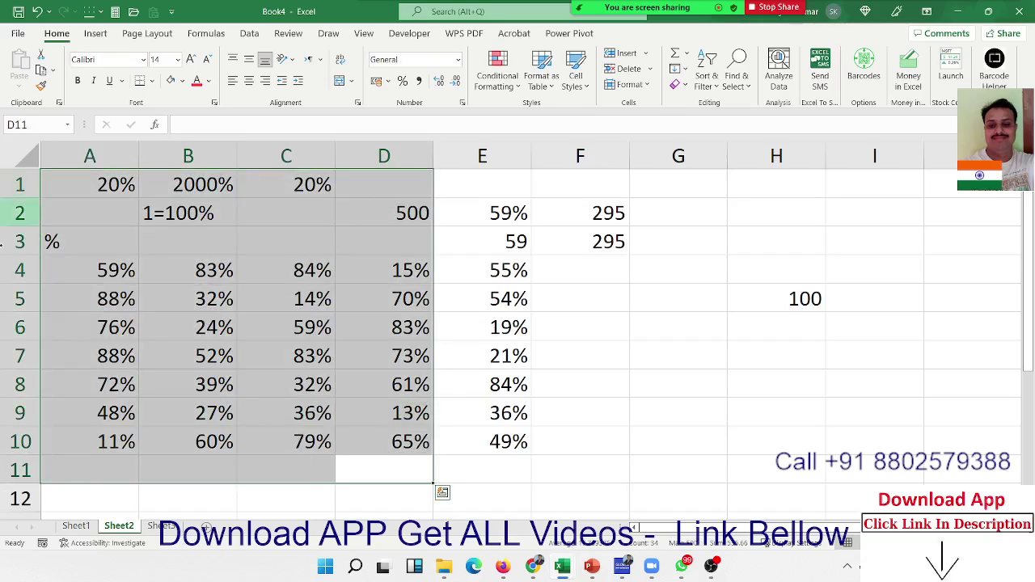
pyautogui.click(158, 526)
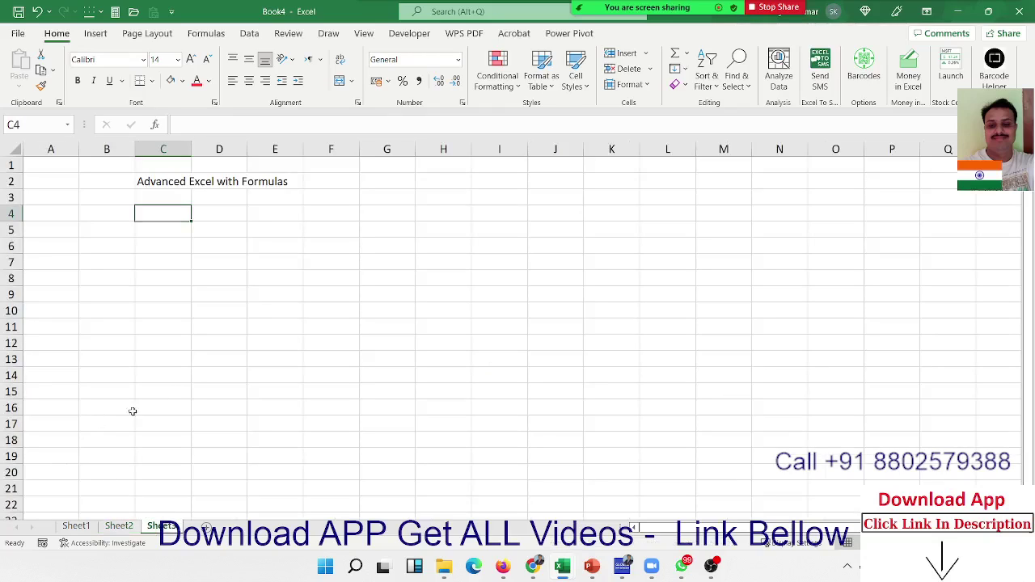
# - Enter 'Mon -Fri' in D4 and '45mt' in E4, removing the stray backslash
pyautogui.click(211, 211)
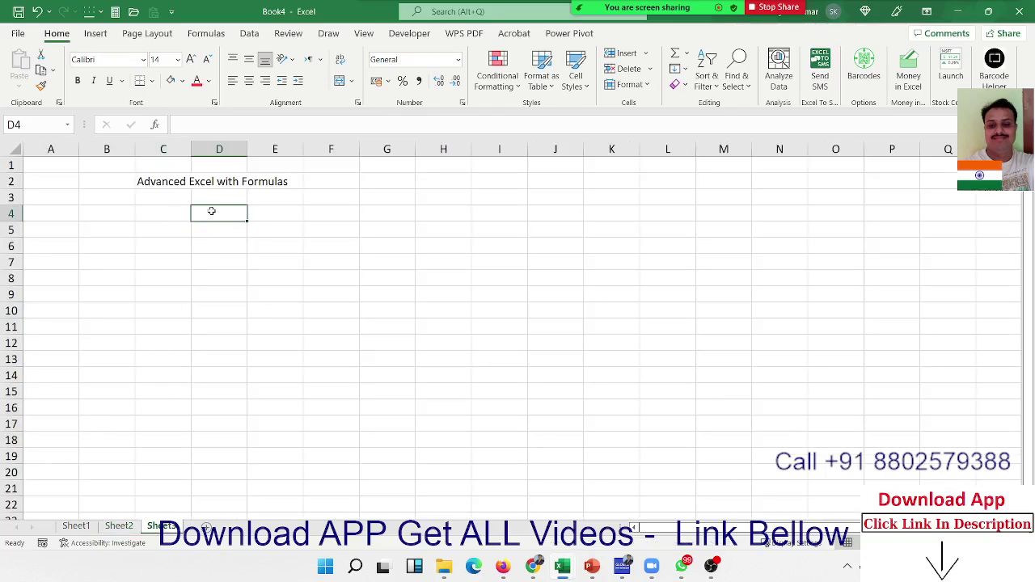
pyautogui.write('Mon -')
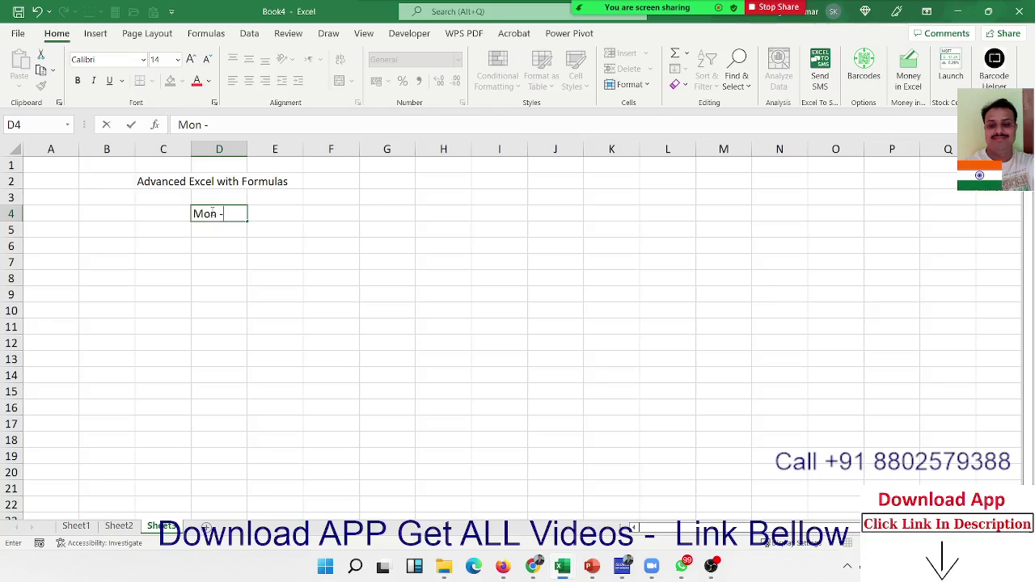
pyautogui.write('Fri')
pyautogui.press('Tab')
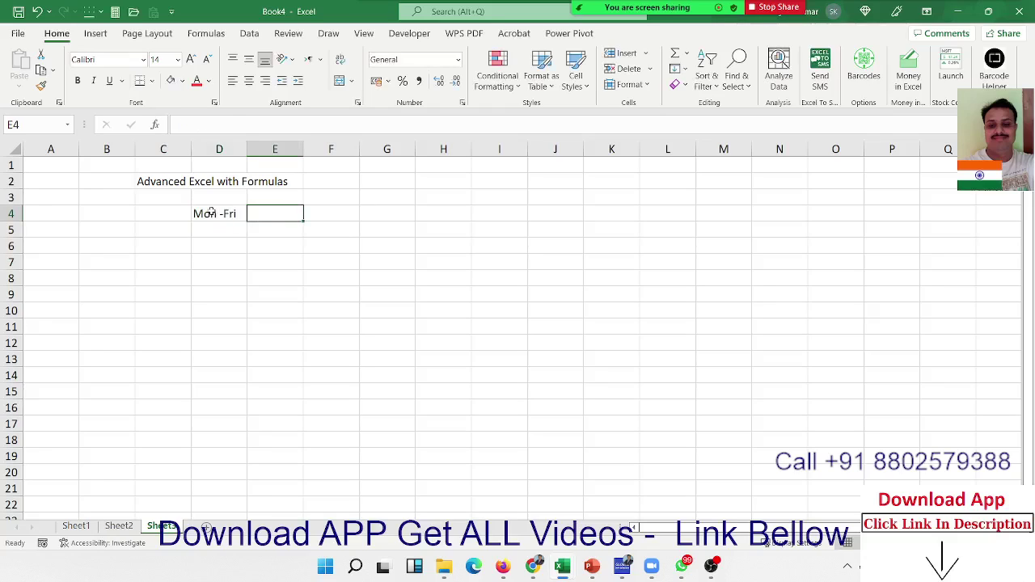
pyautogui.write('45mt\\')
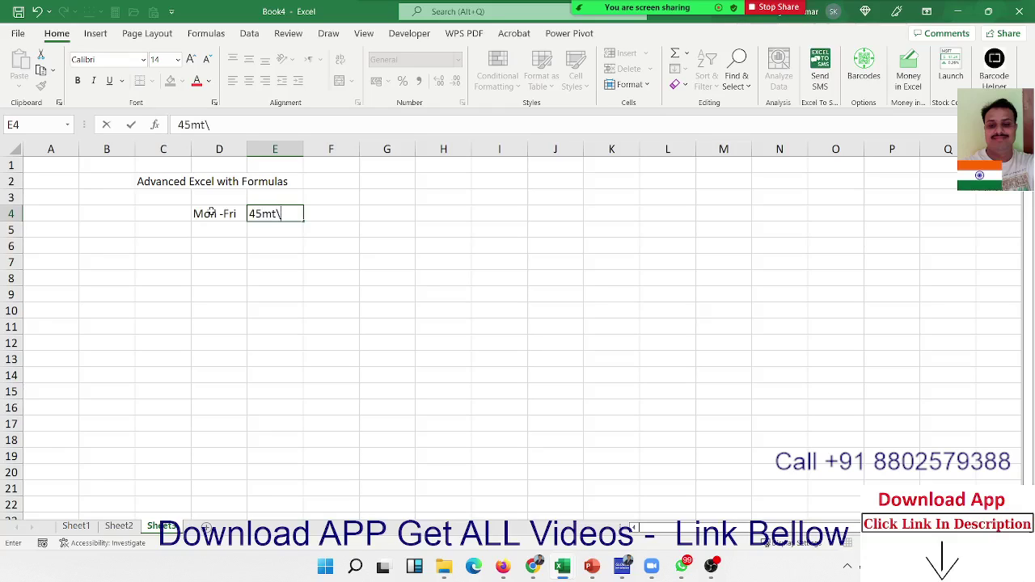
pyautogui.press('BackSpace')
pyautogui.press('Return')
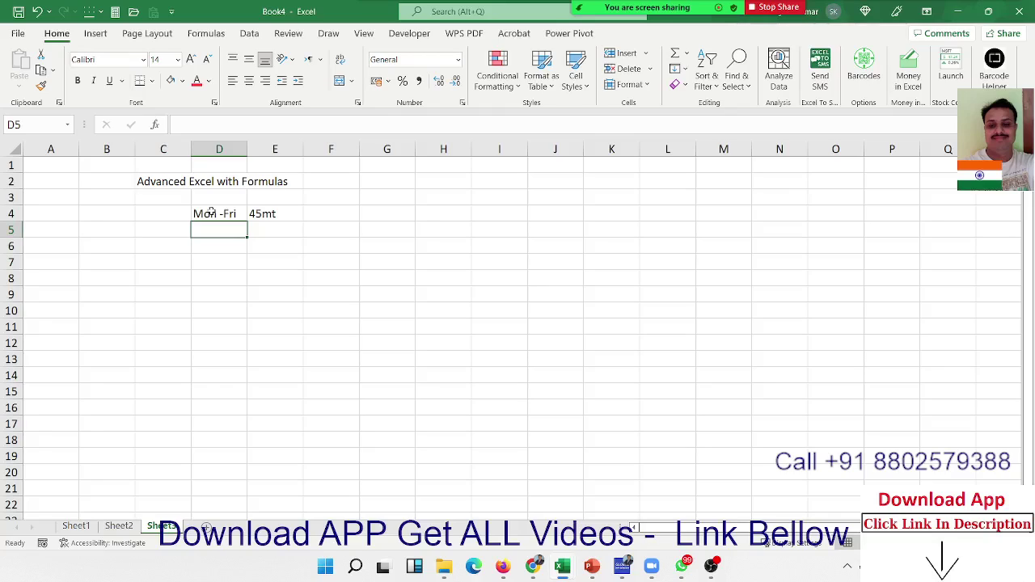
# - Enter '2m' in E5 and '45h' in F2
pyautogui.press('Right')
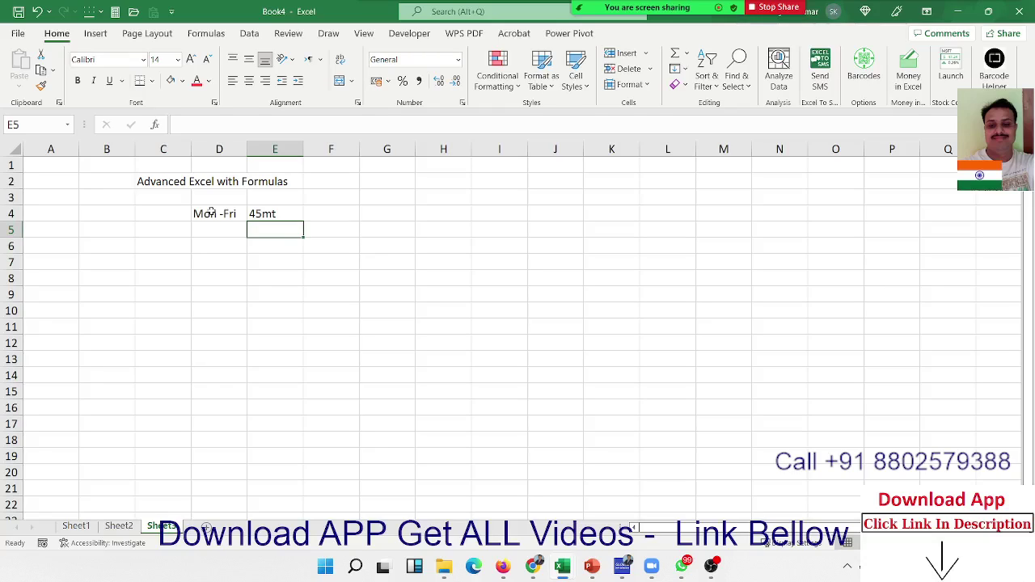
pyautogui.write('2m')
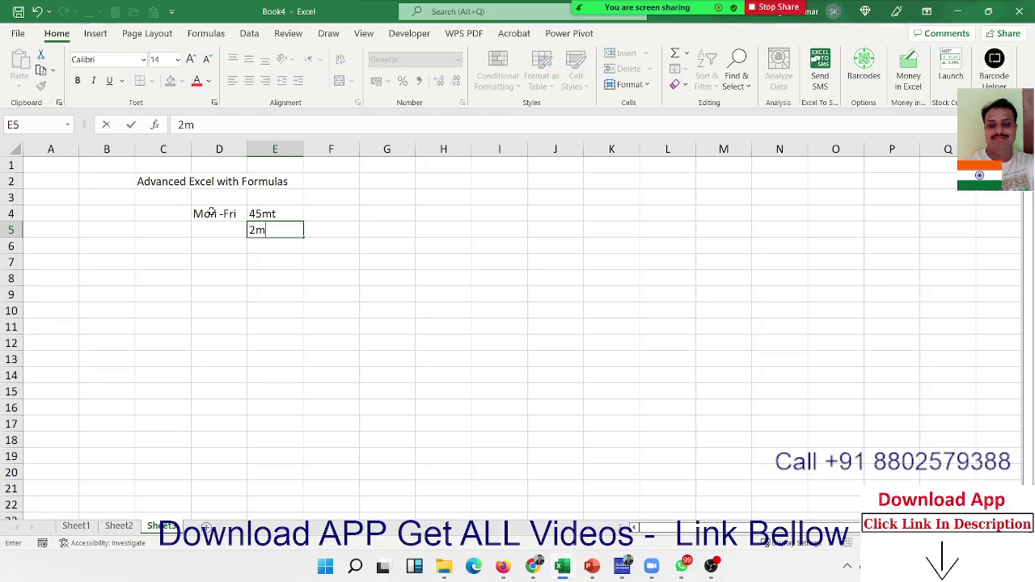
pyautogui.press('Return')
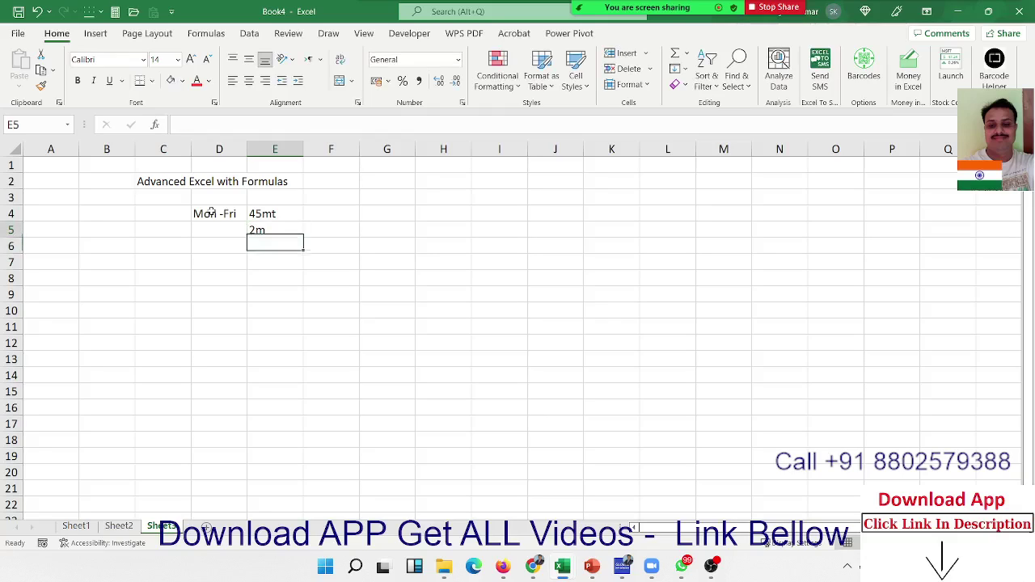
pyautogui.press('Up')
pyautogui.press('Up')
pyautogui.press('Up')
# - Try 35 and then 55 in F3, cancel so F3 stays empty, and move down column F
pyautogui.press('Up')
pyautogui.press('Right')
pyautogui.write('45')
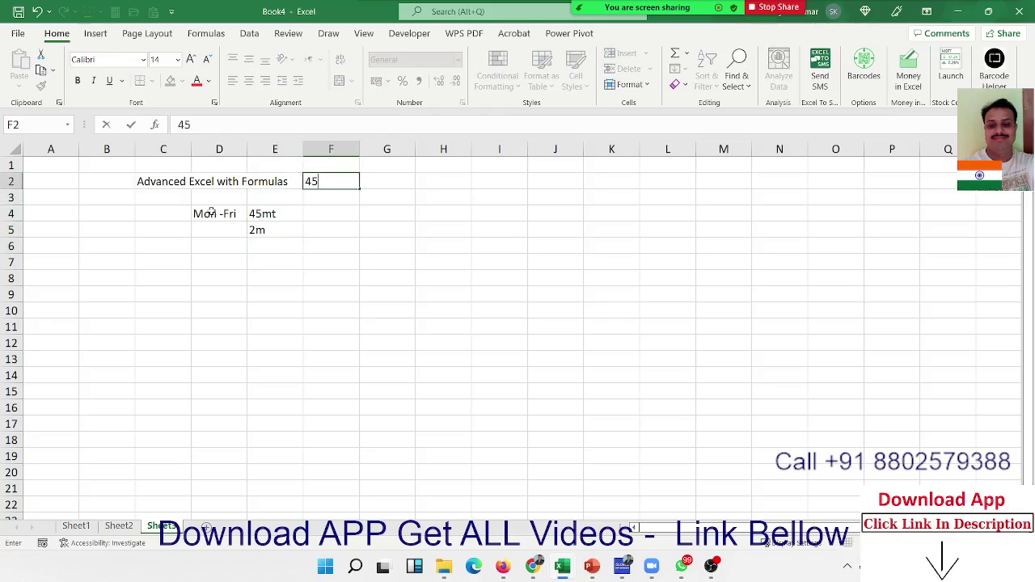
pyautogui.write('h')
pyautogui.press('Return')
pyautogui.press('Up')
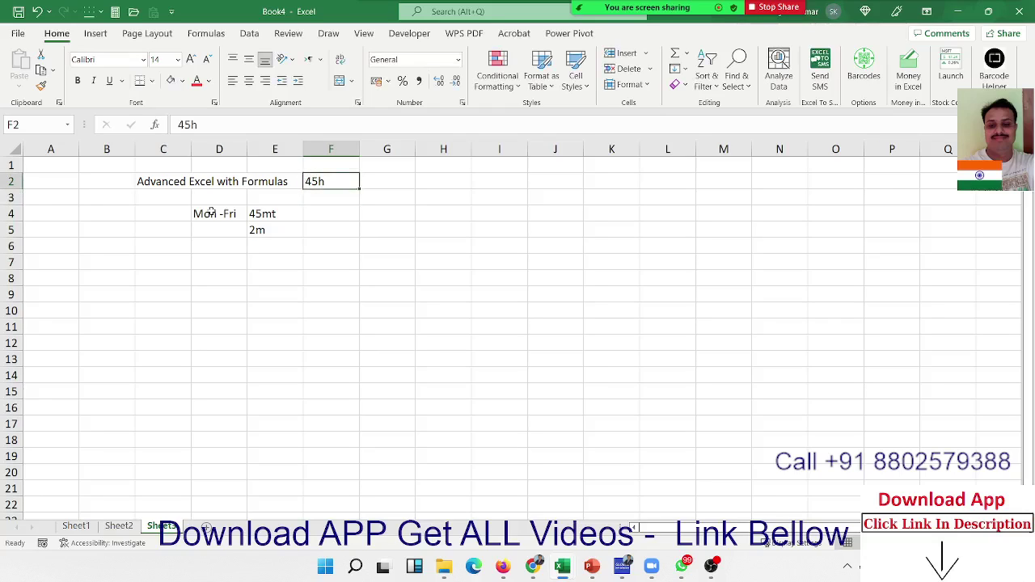
pyautogui.press('Down')
pyautogui.write('35')
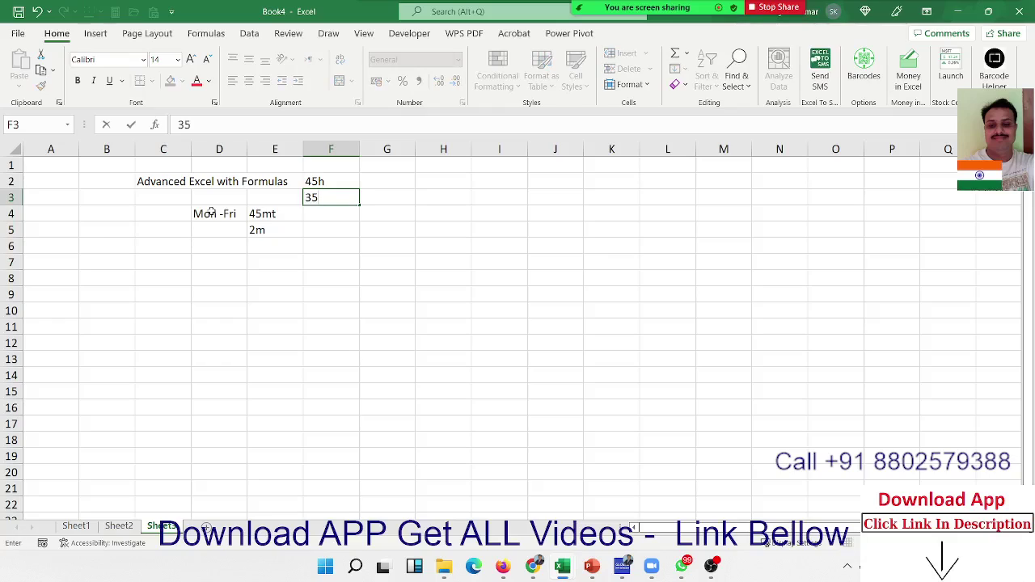
pyautogui.press('BackSpace')
pyautogui.press('BackSpace')
pyautogui.write('55')
pyautogui.press('Escape')
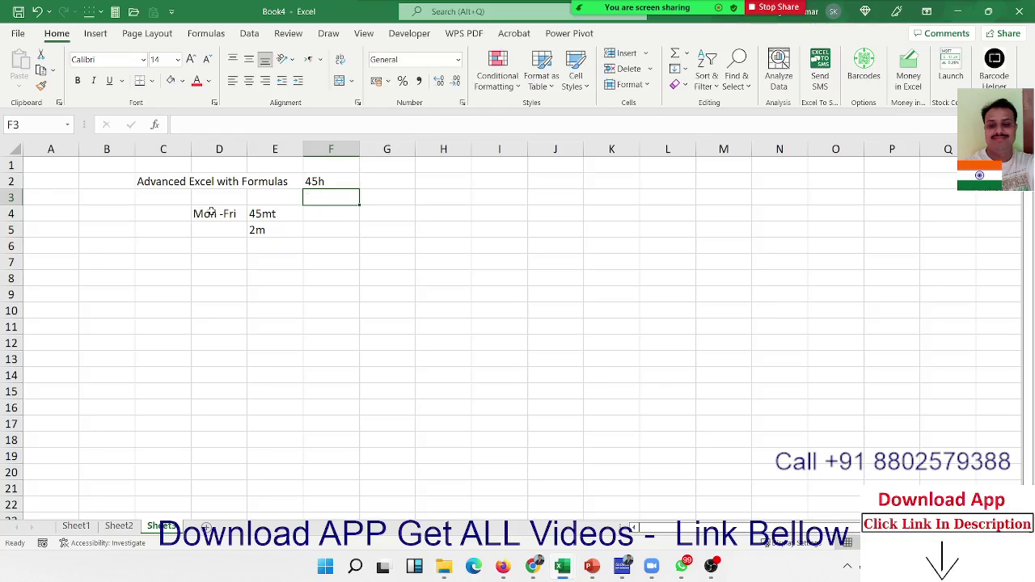
pyautogui.press('Down')
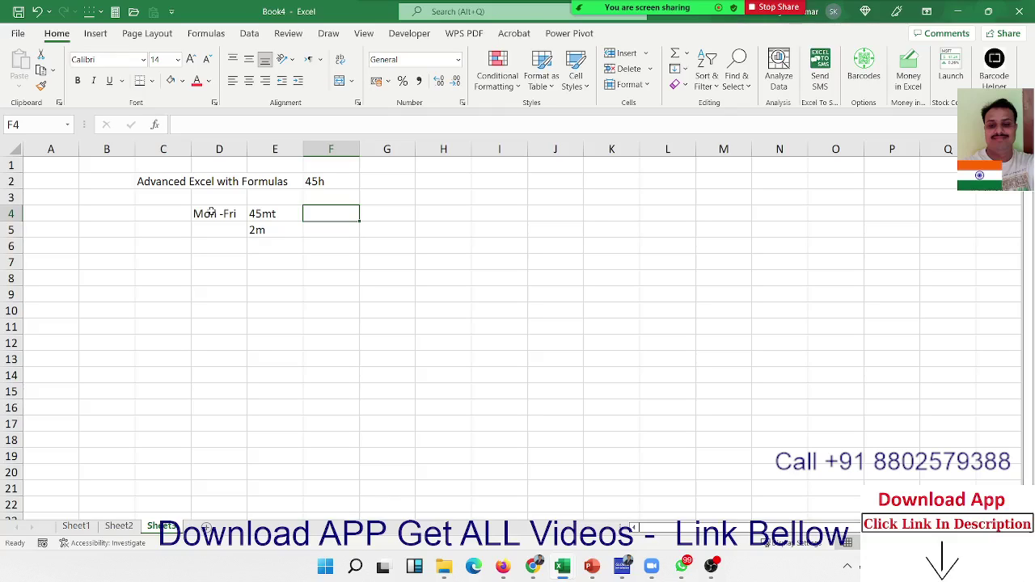
pyautogui.press('Down')
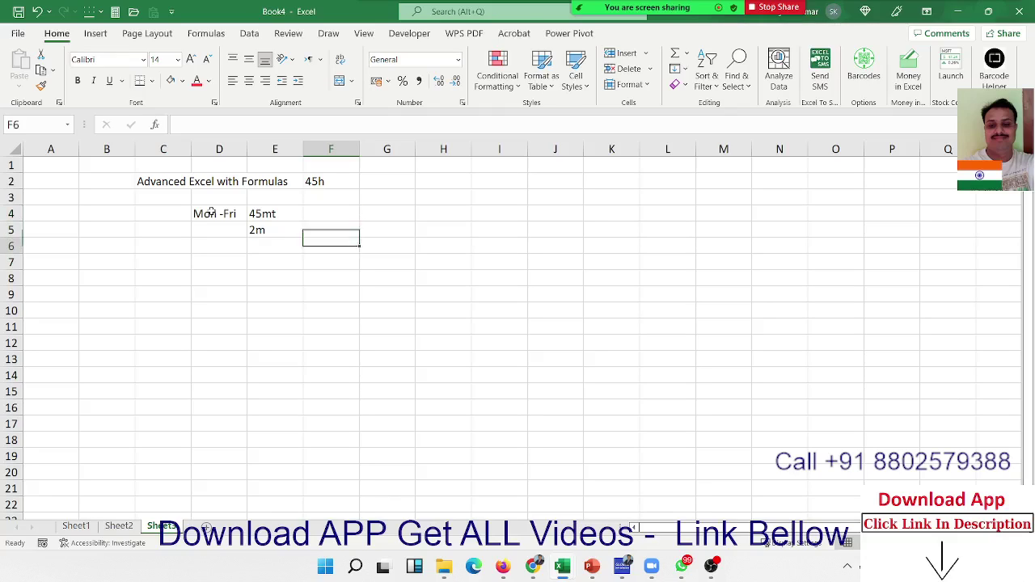